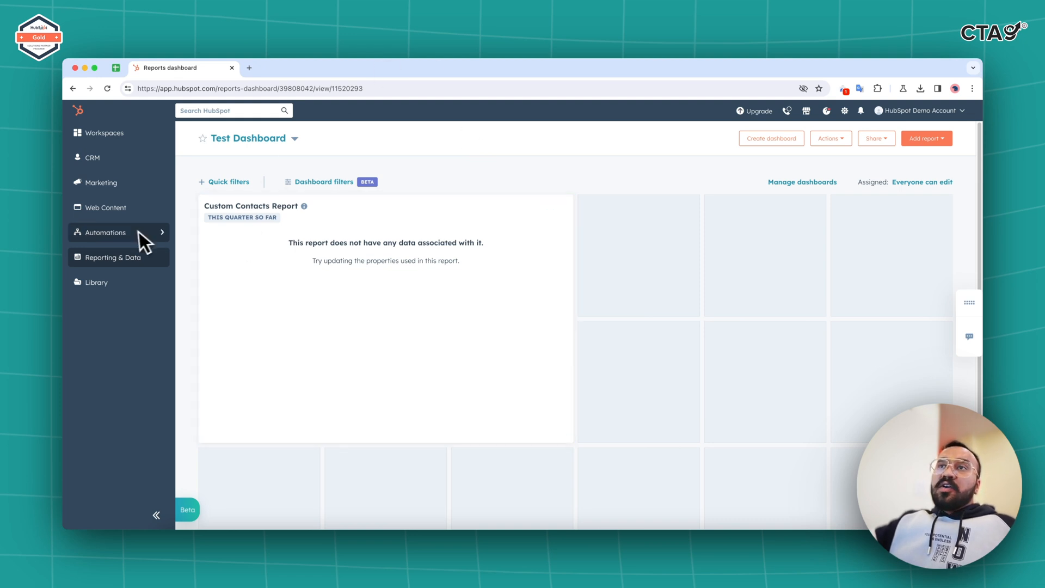
Create a new contact-based workflow from scratch.
mouse_move(143, 233)
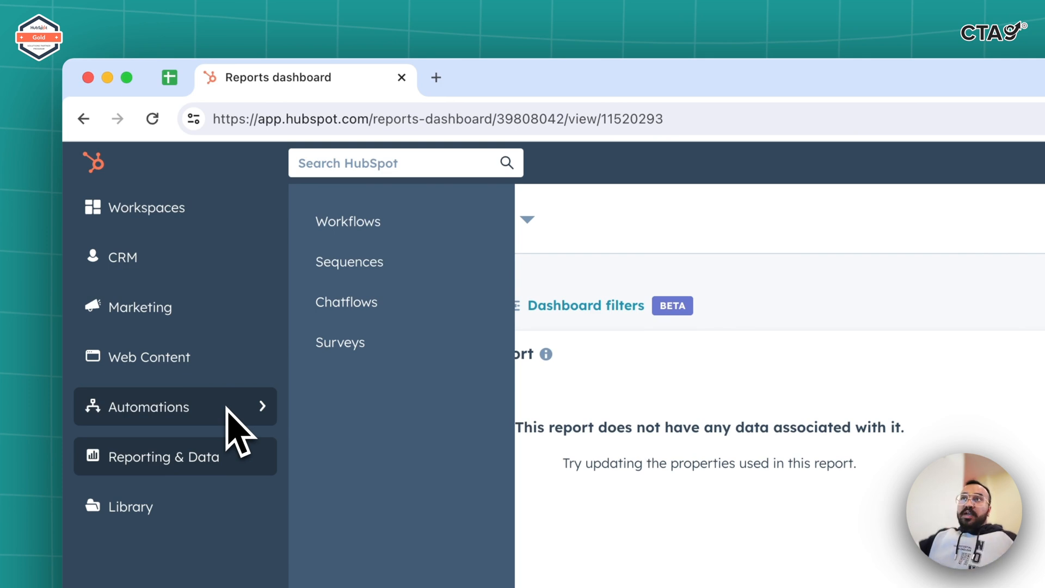
click(381, 224)
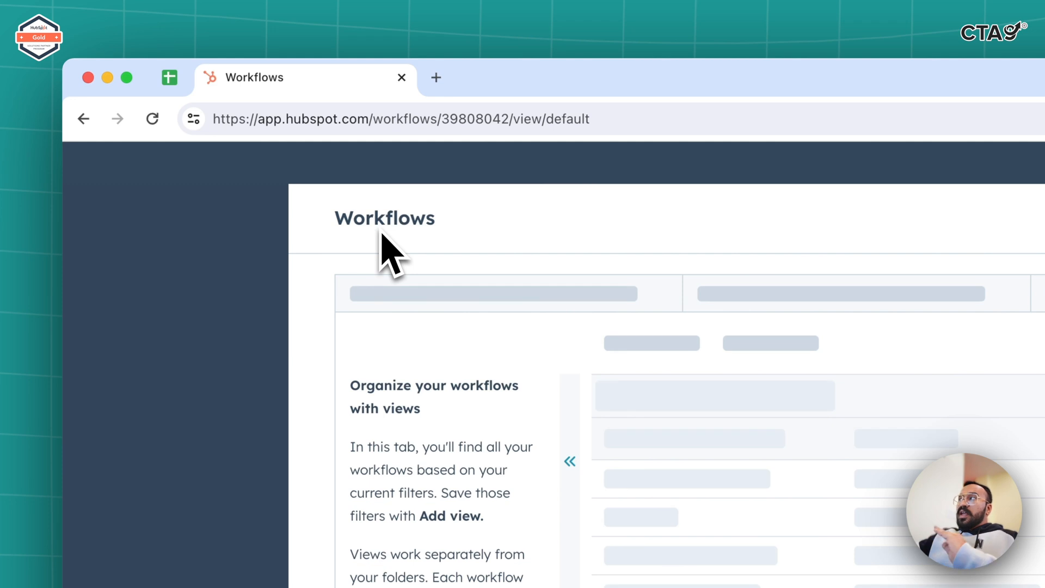
click(1044, 220)
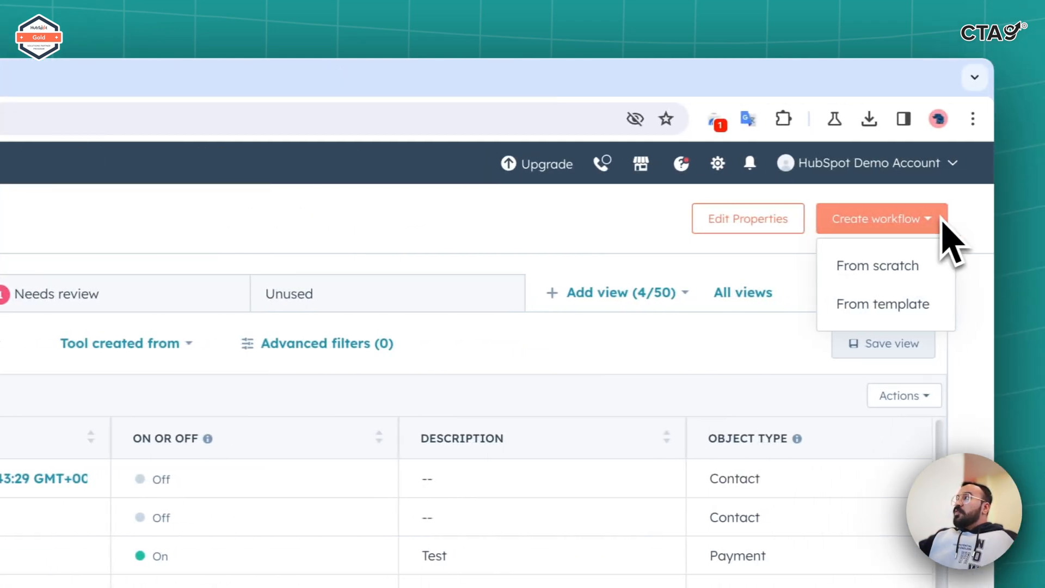
click(869, 277)
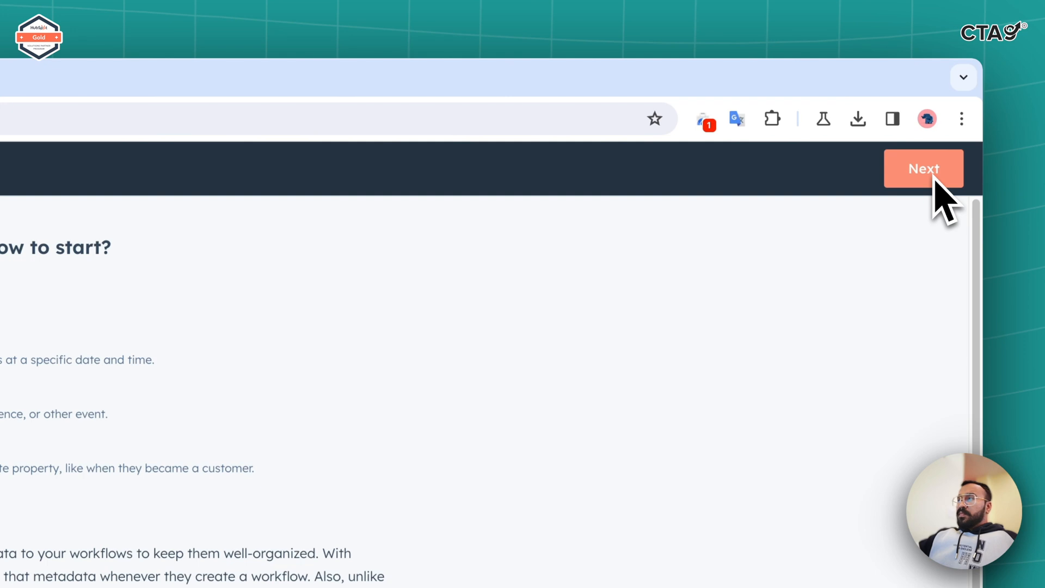
click(934, 182)
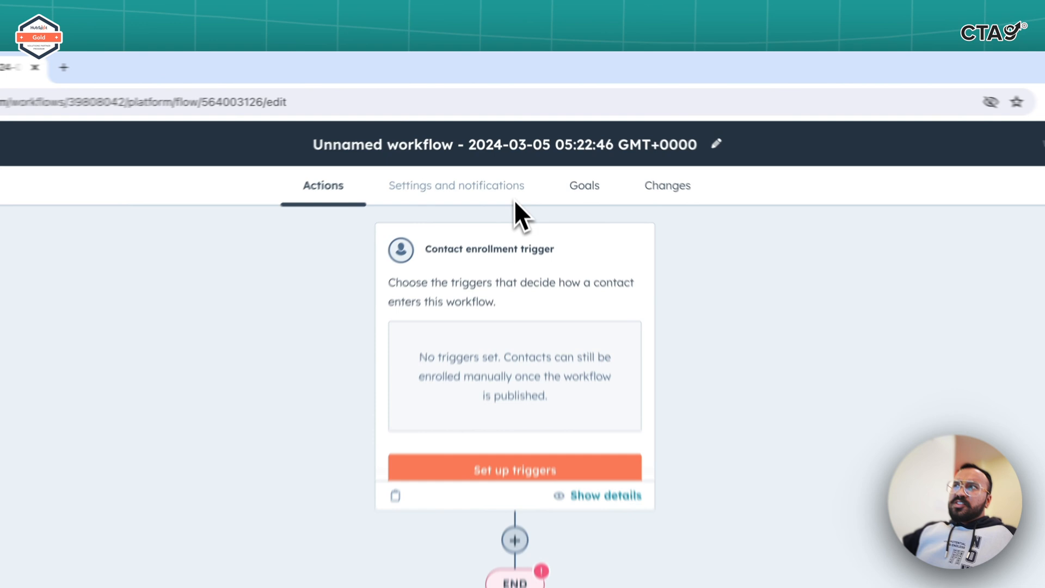
Restrict the workflow's action execution to specific times, Mon - Fri from 09:00 to 17:00, and save the settings.
click(522, 141)
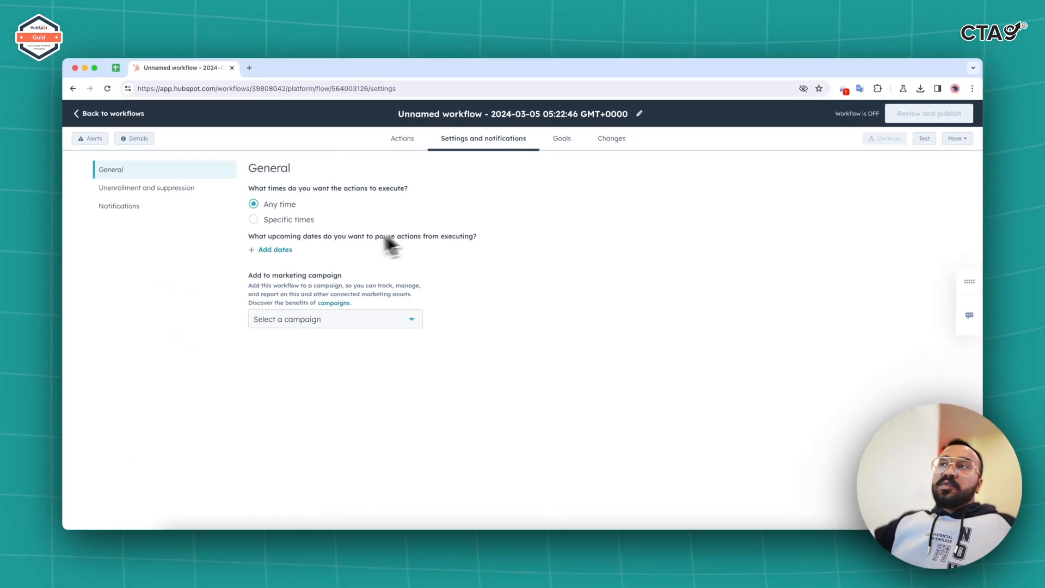
click(300, 221)
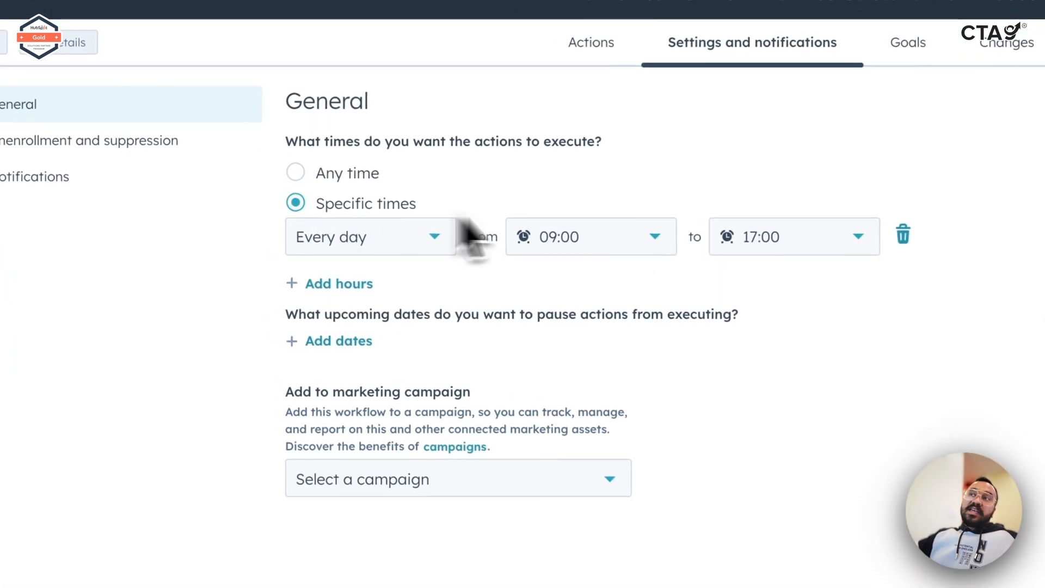
click(433, 236)
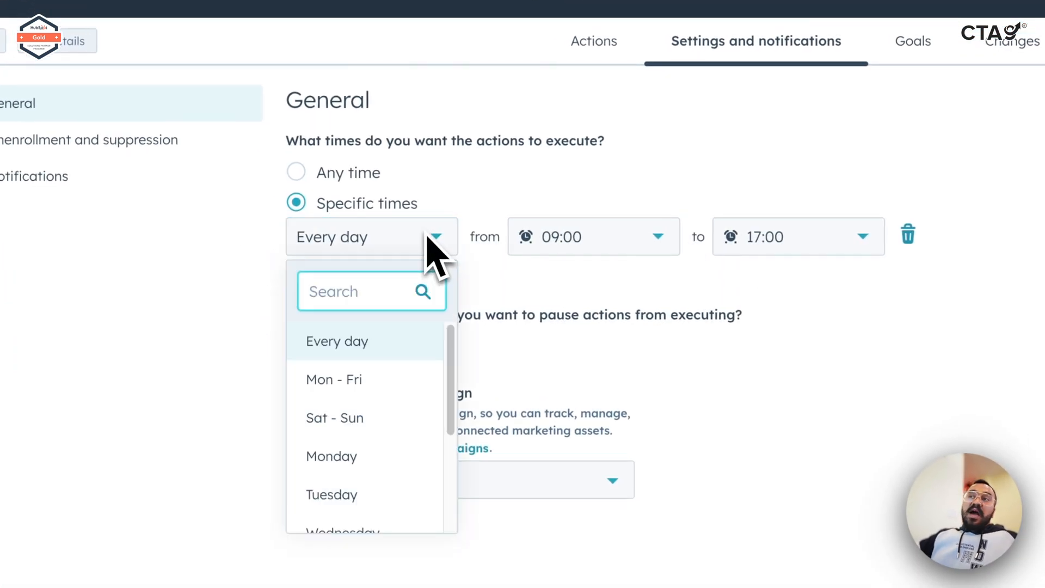
click(404, 385)
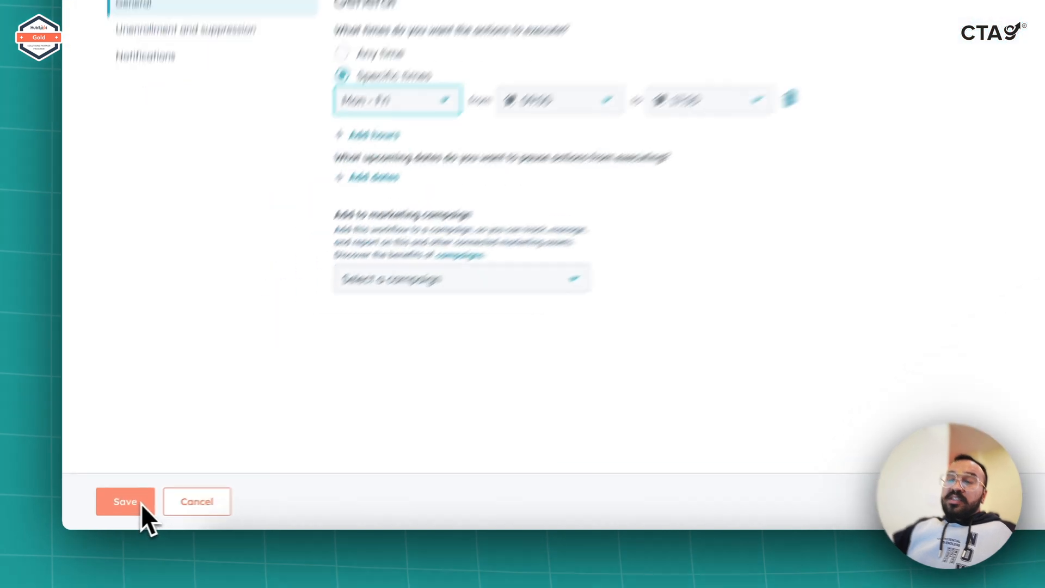
click(143, 505)
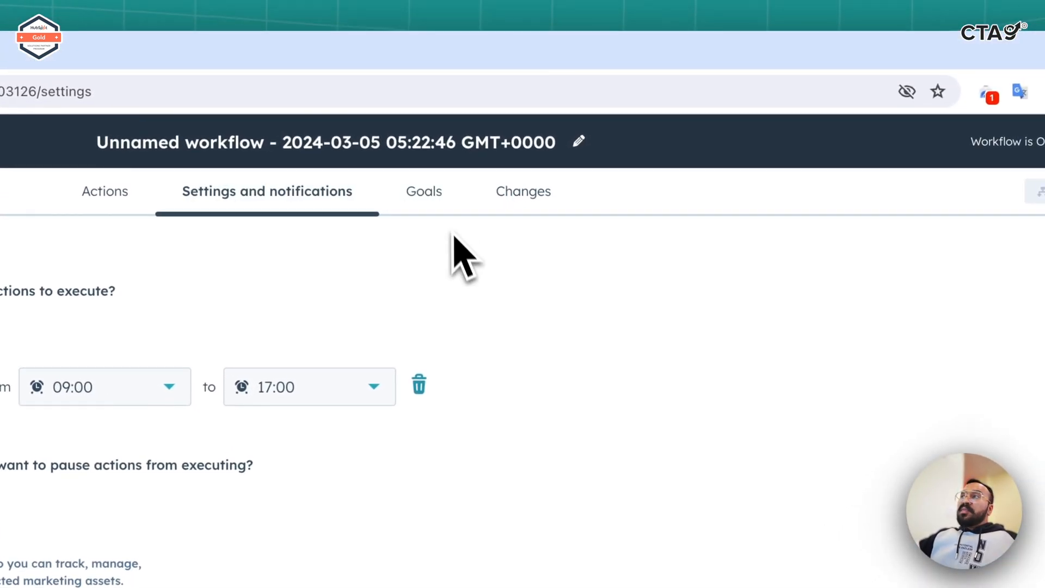
Review the workflow's goal filter types without setting a goal, and examine its change history.
click(435, 192)
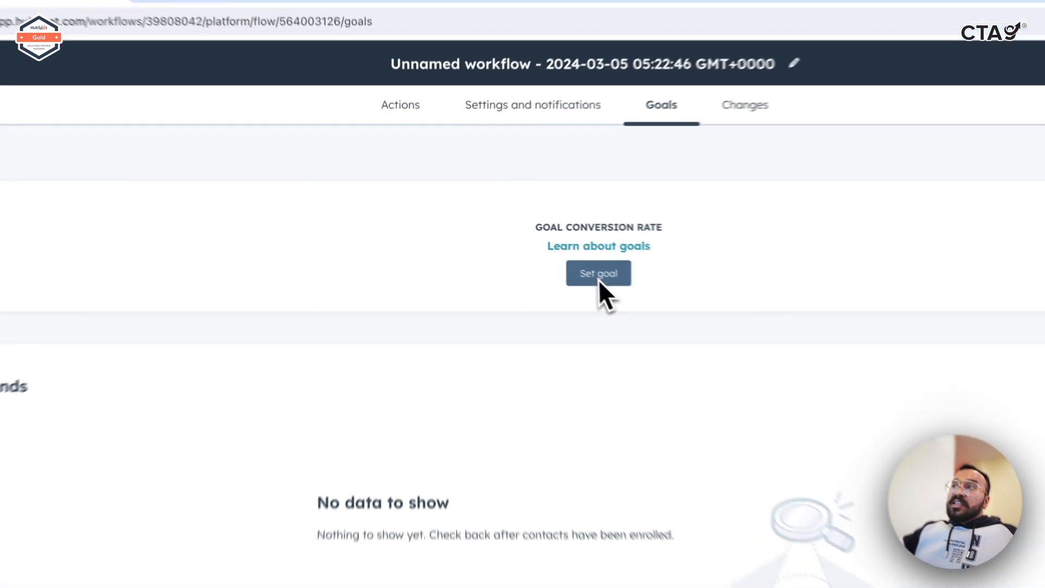
click(522, 238)
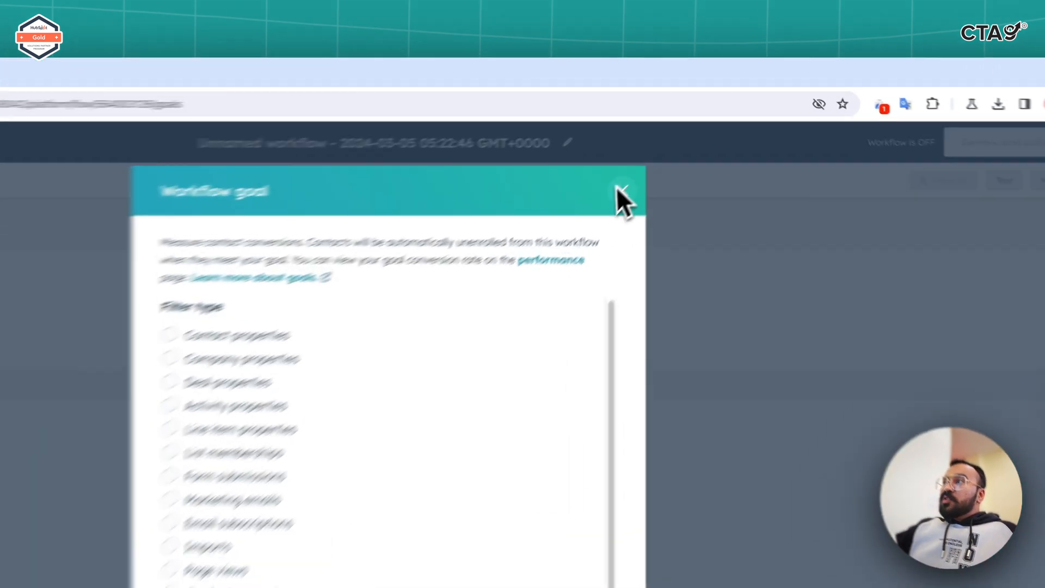
click(674, 145)
click(457, 220)
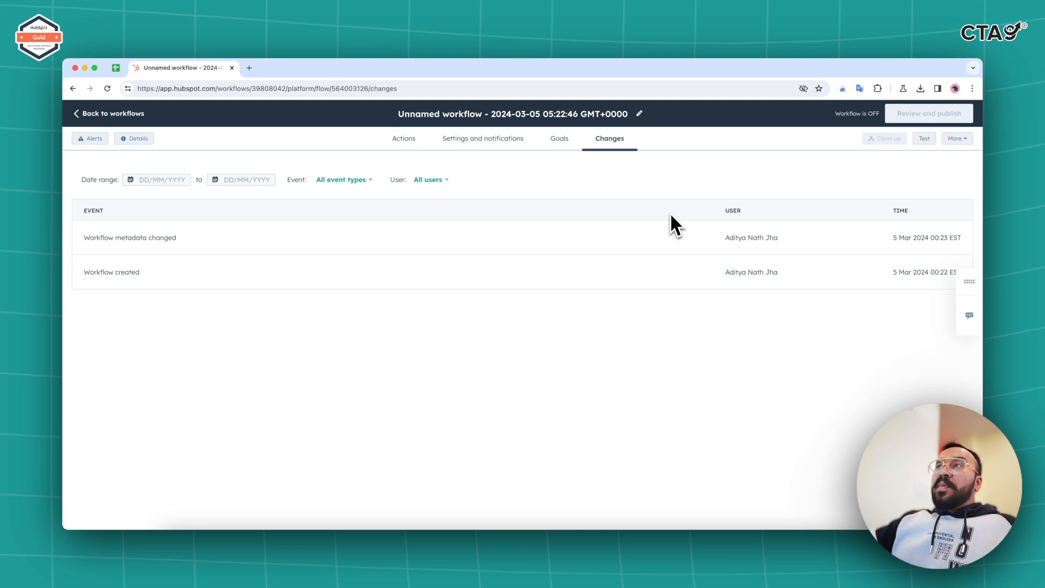
Set the contact enrollment trigger to fire when filter criteria is met, using the Contact properties filter category.
click(412, 140)
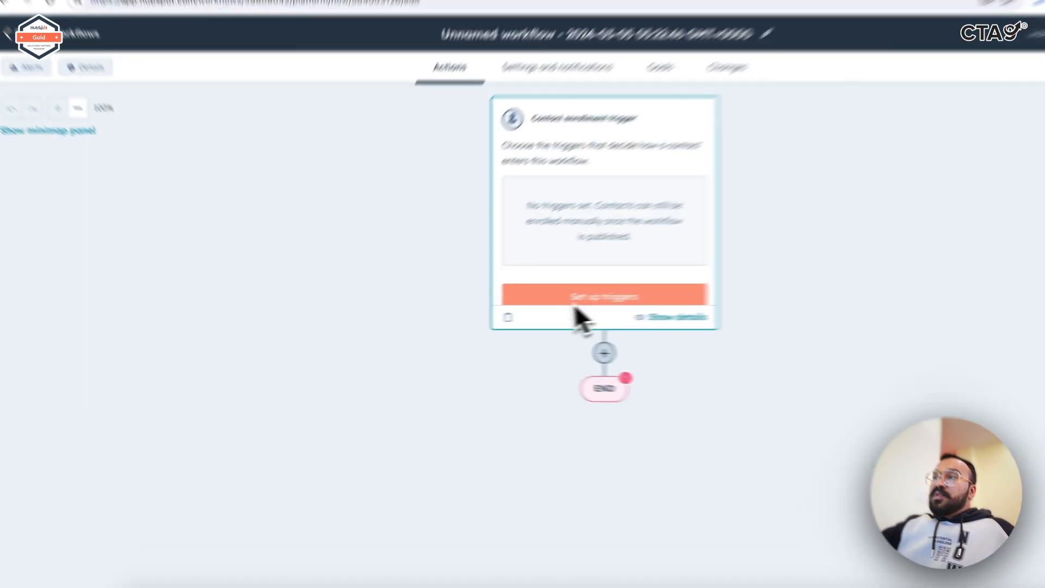
click(499, 308)
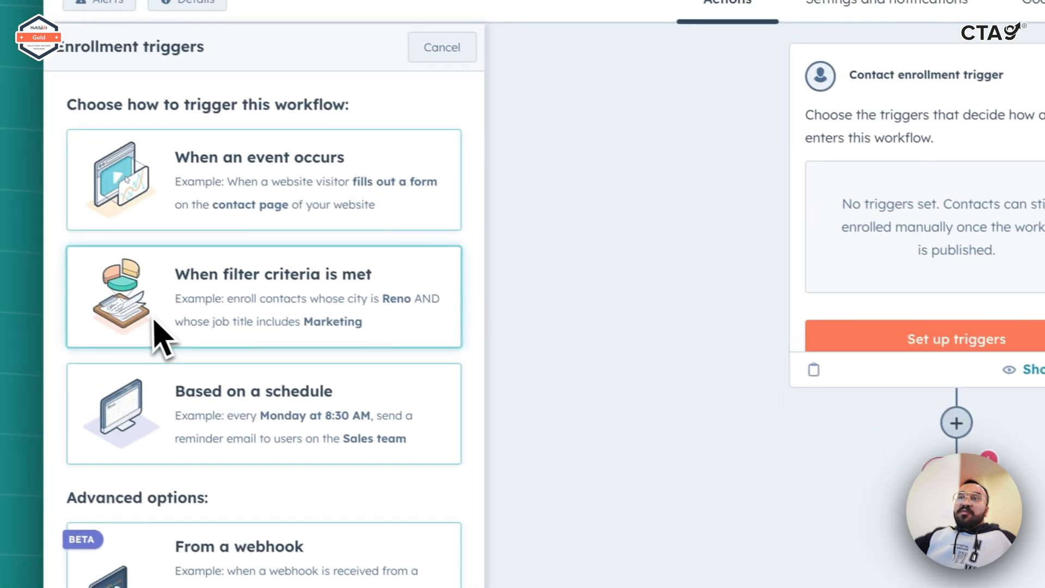
click(154, 321)
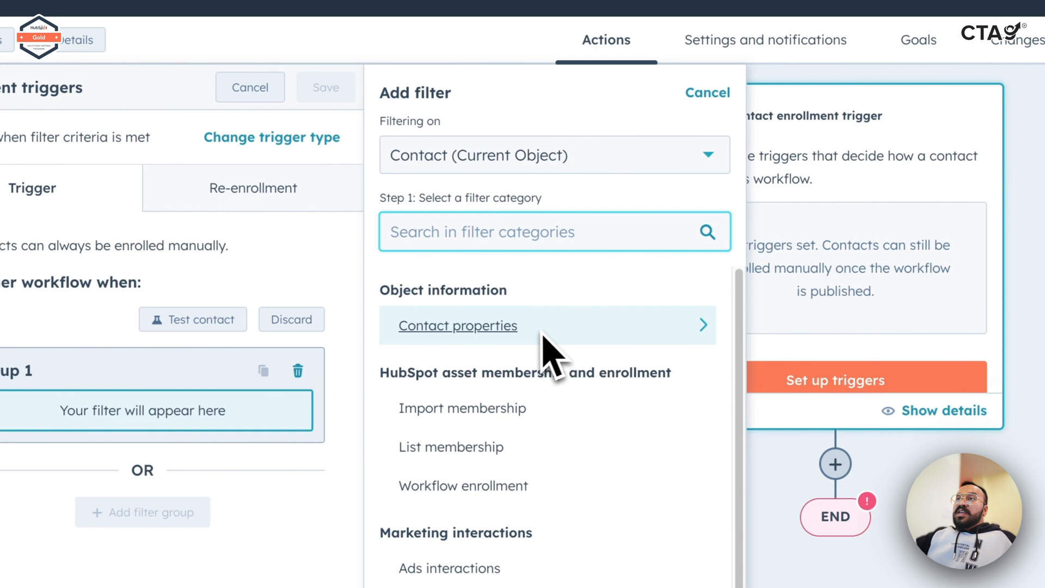
click(526, 334)
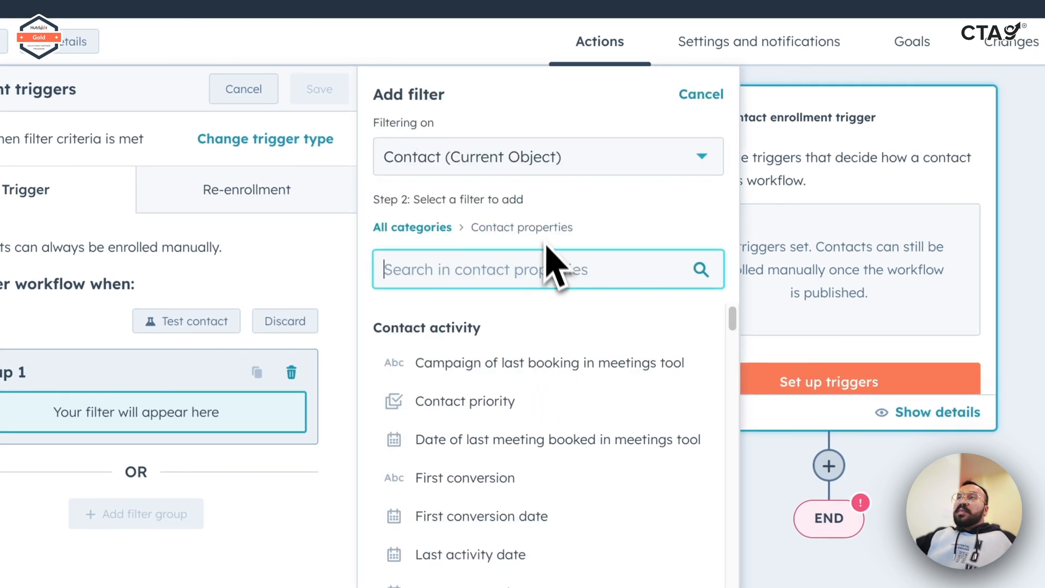
Find the Last NPS survey rating property, set its condition to is known, and save the enrollment trigger.
text(nop)
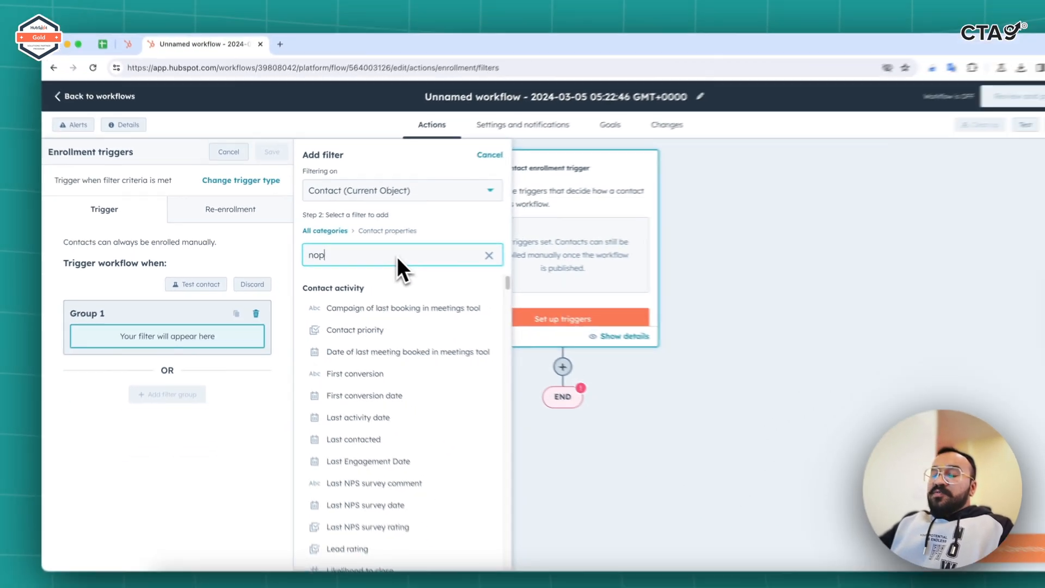
key(BackSpace)
key(BackSpace)
text(ps)
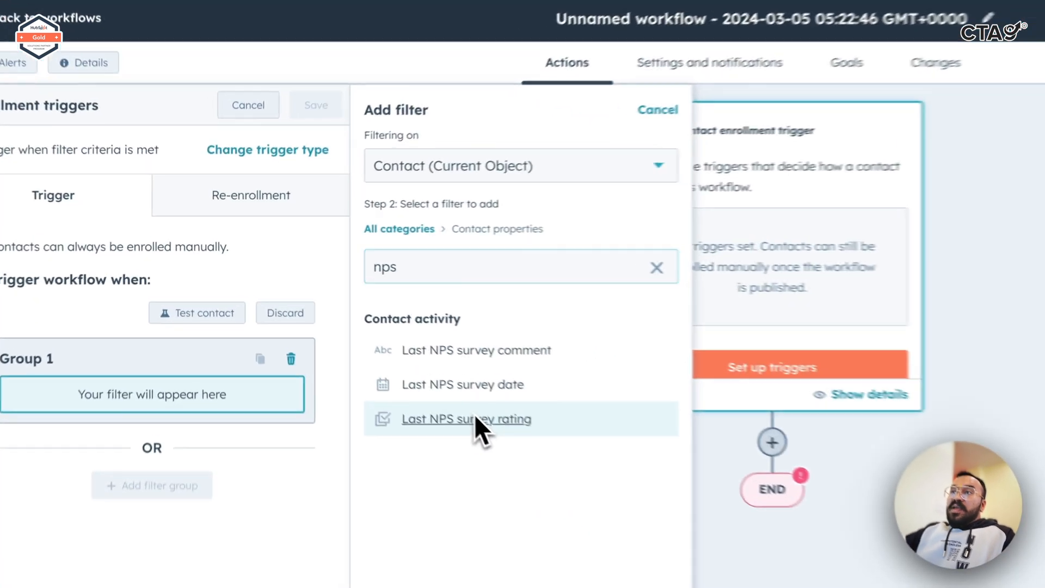
click(366, 338)
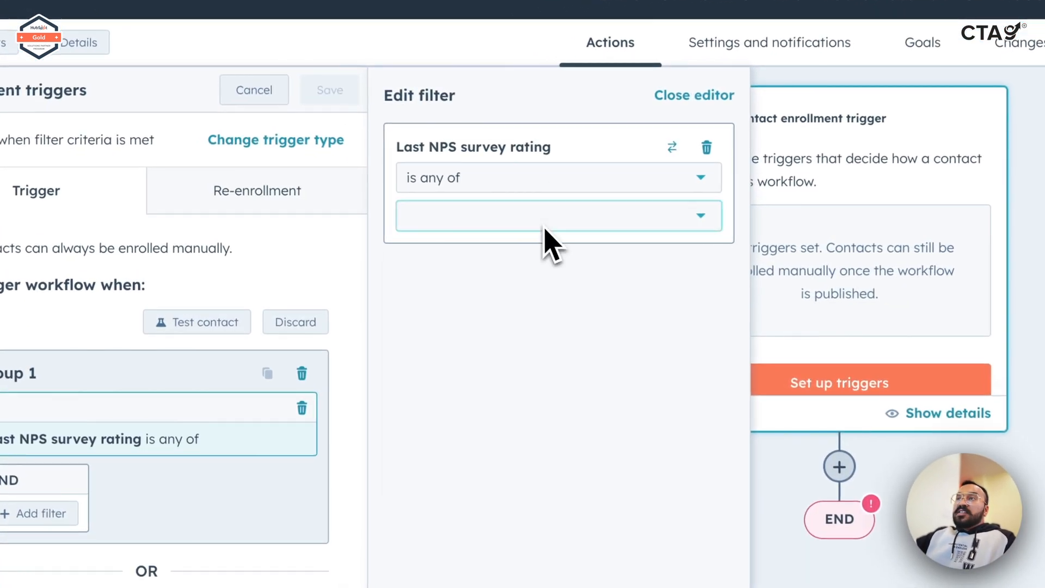
click(541, 223)
click(514, 180)
click(525, 351)
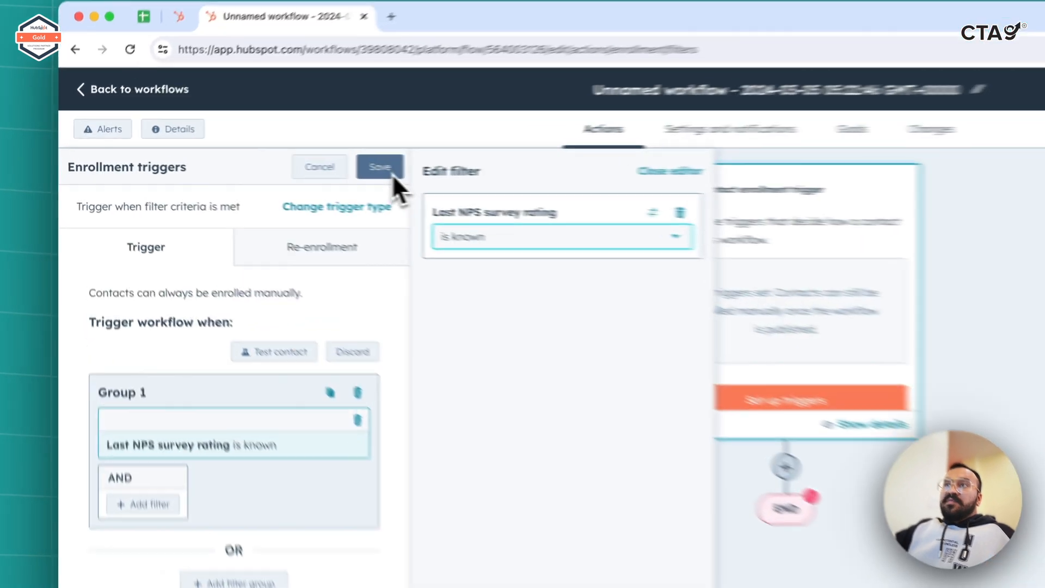
click(271, 166)
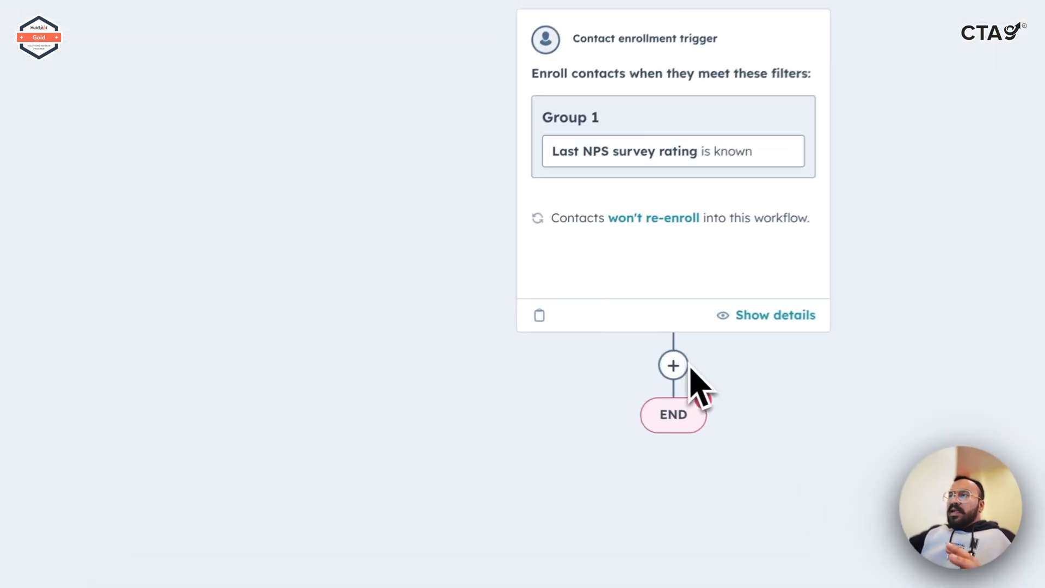
Add a delay after the enrollment trigger based on a set amount of time of 5 minutes and save it.
click(522, 351)
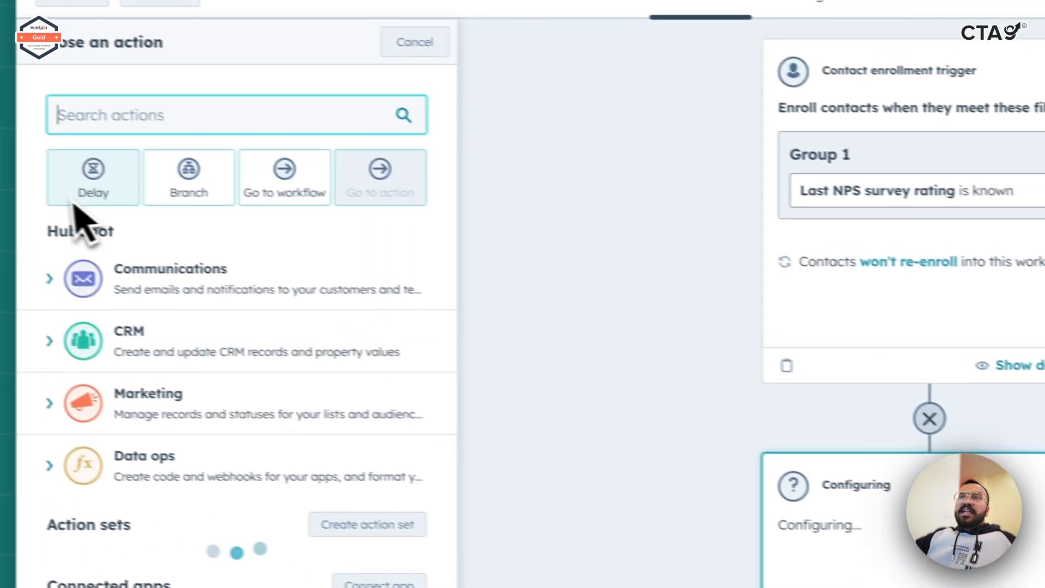
click(79, 207)
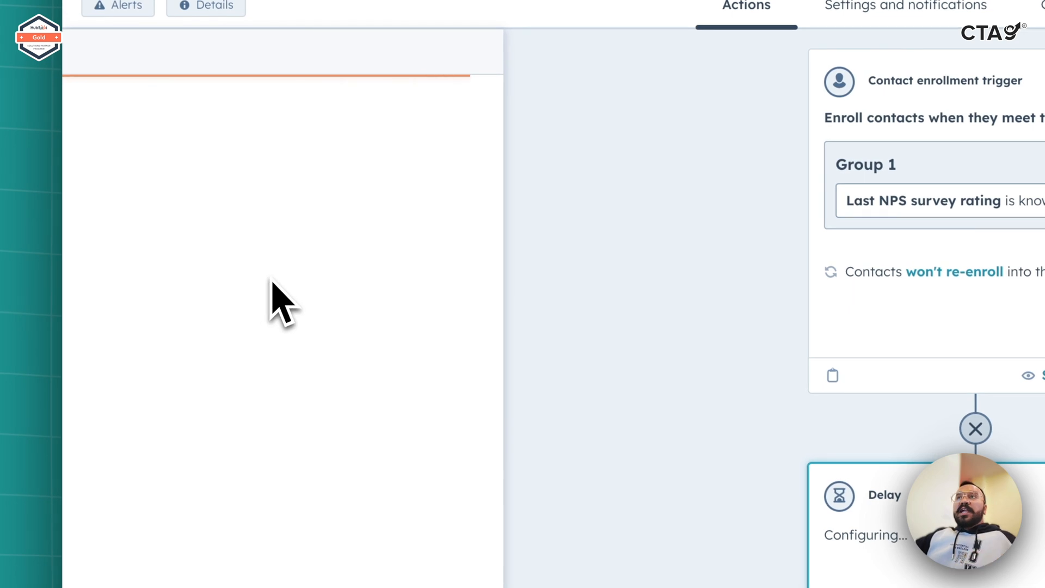
click(288, 186)
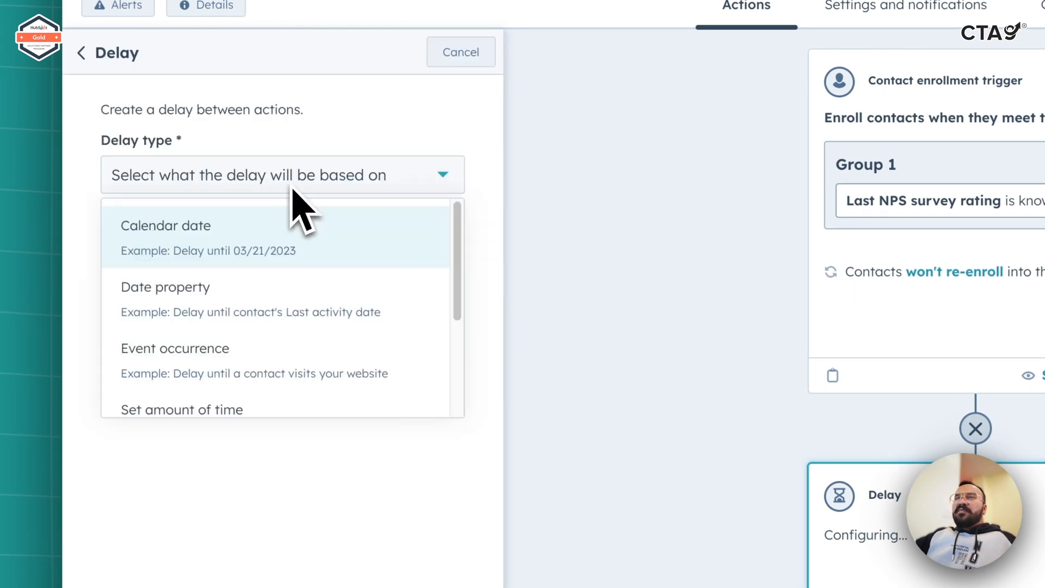
click(277, 408)
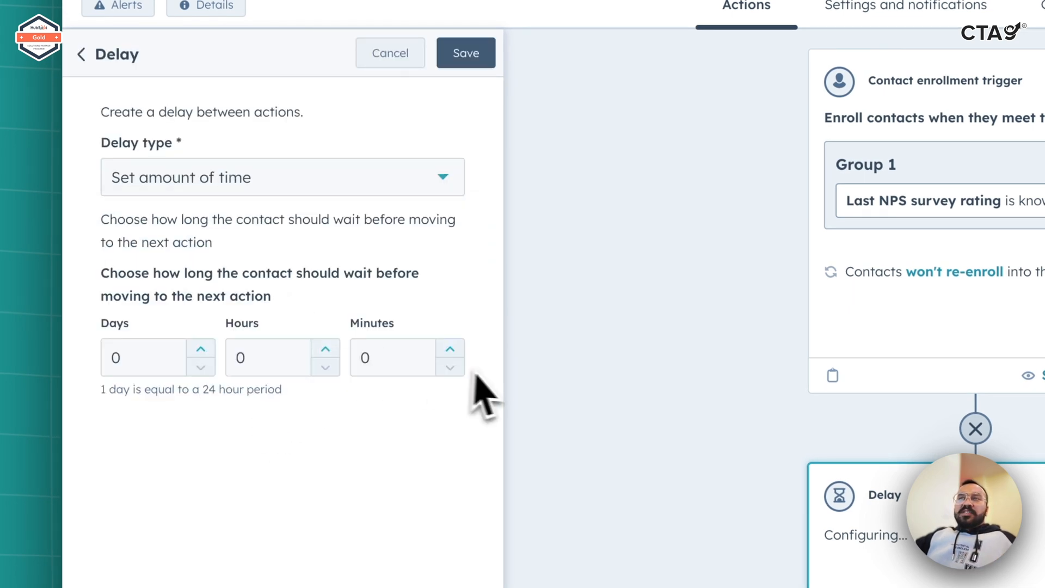
click(444, 354)
click(444, 355)
click(443, 355)
click(444, 354)
click(443, 354)
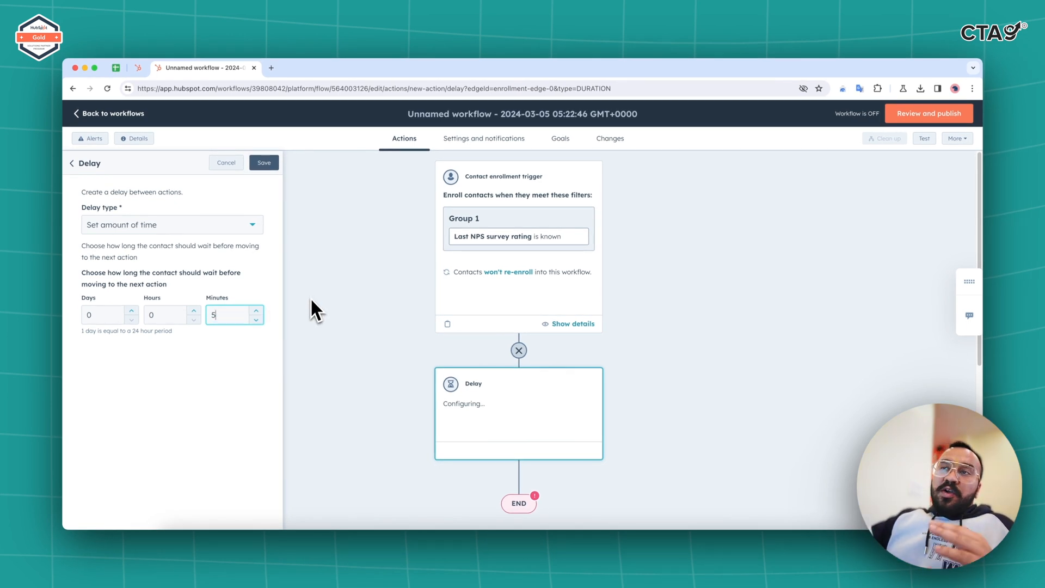
click(263, 168)
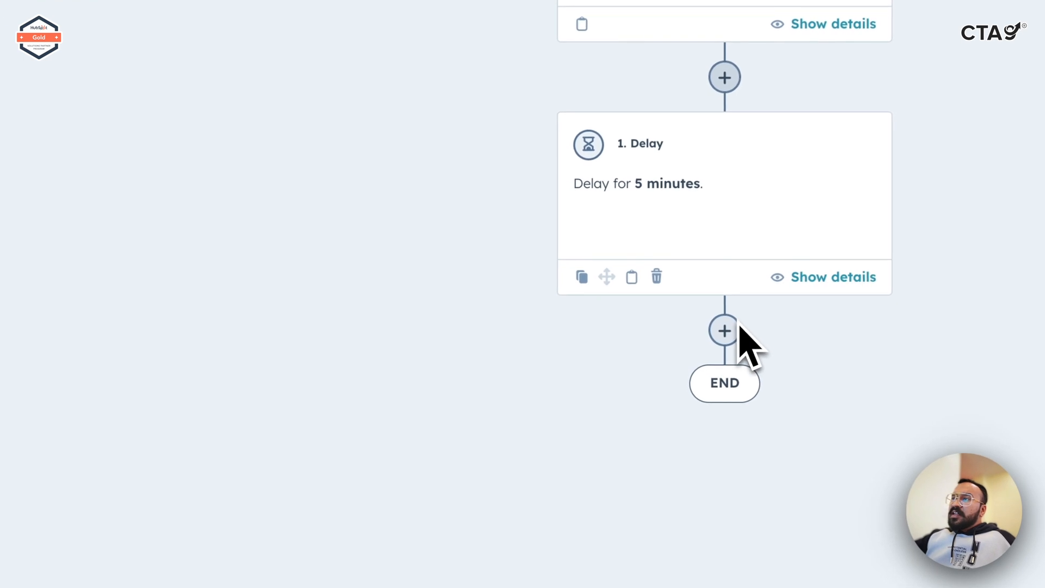
Add a branch based on matching filter criteria after the 5-minute delay.
click(738, 328)
click(182, 216)
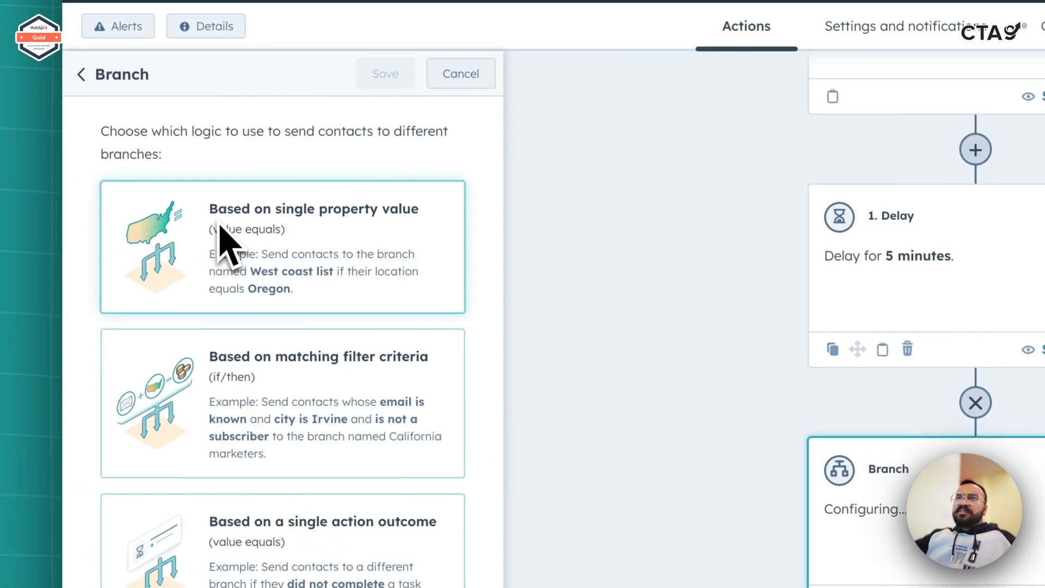
click(321, 433)
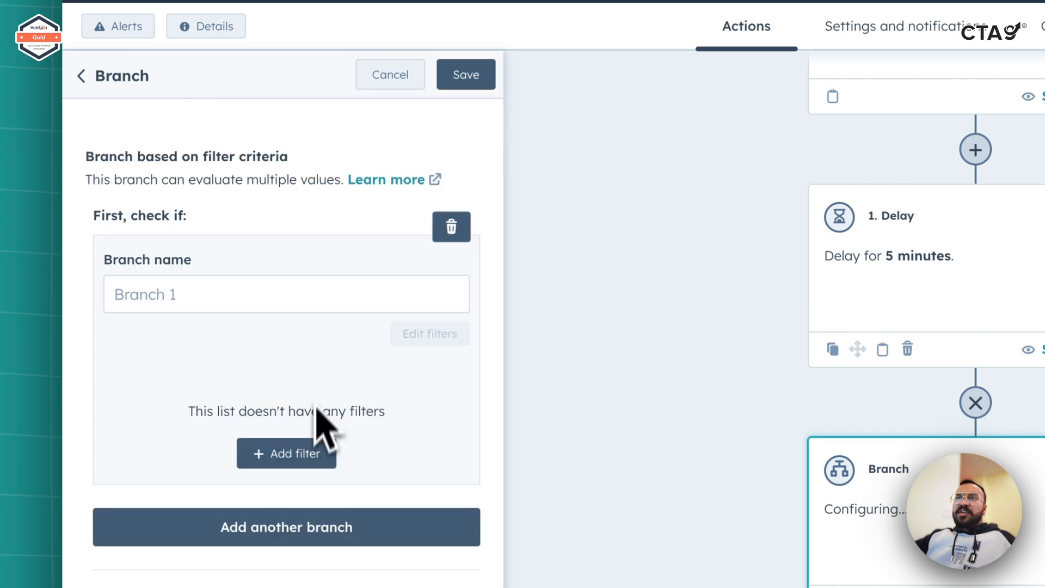
Name the first branch Active People and the branch for unmet criteria Inactive People.
click(318, 299)
text(Acx)
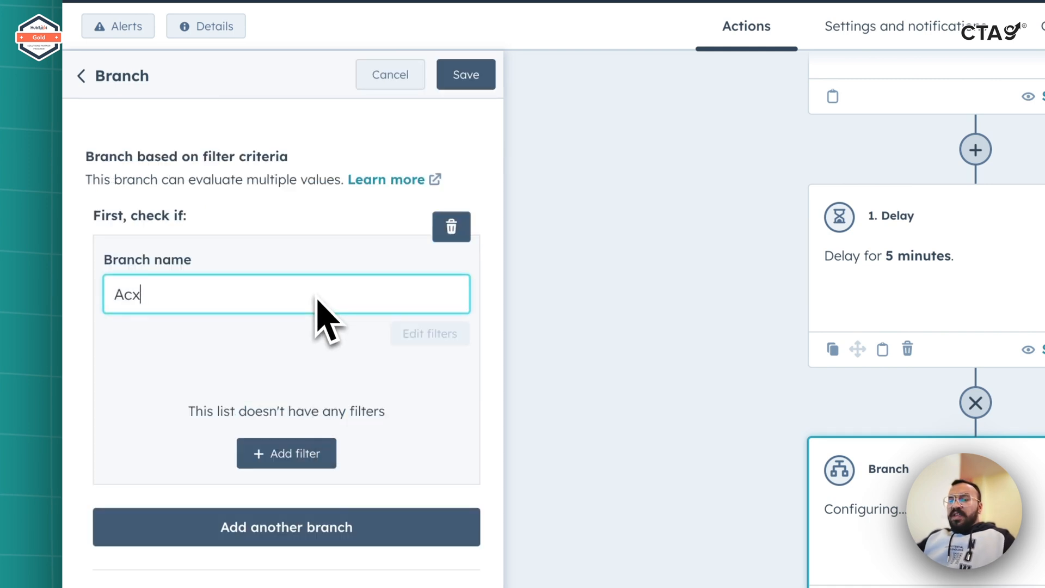
text(ive People)
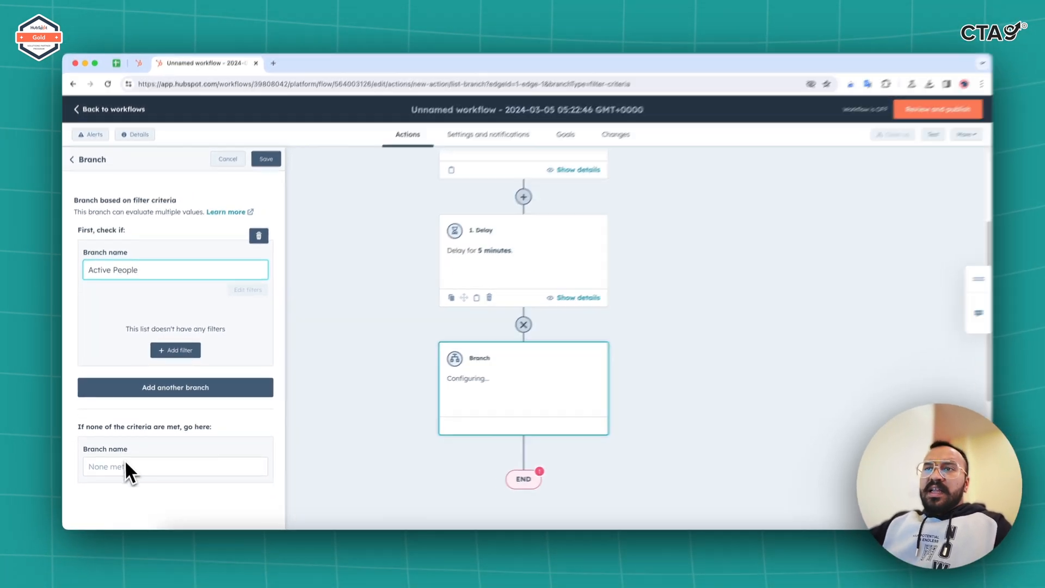
click(125, 465)
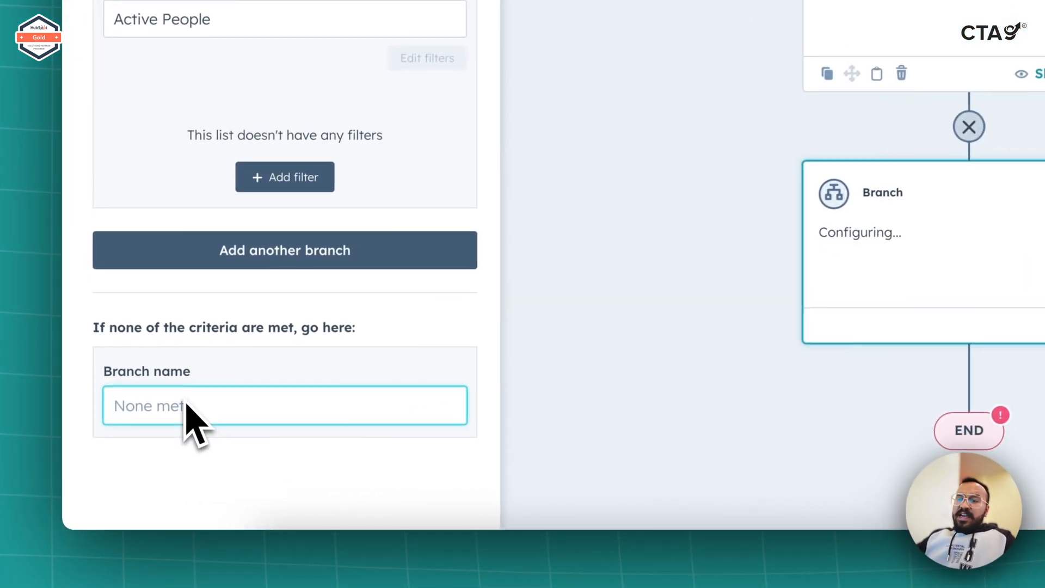
text(IO)
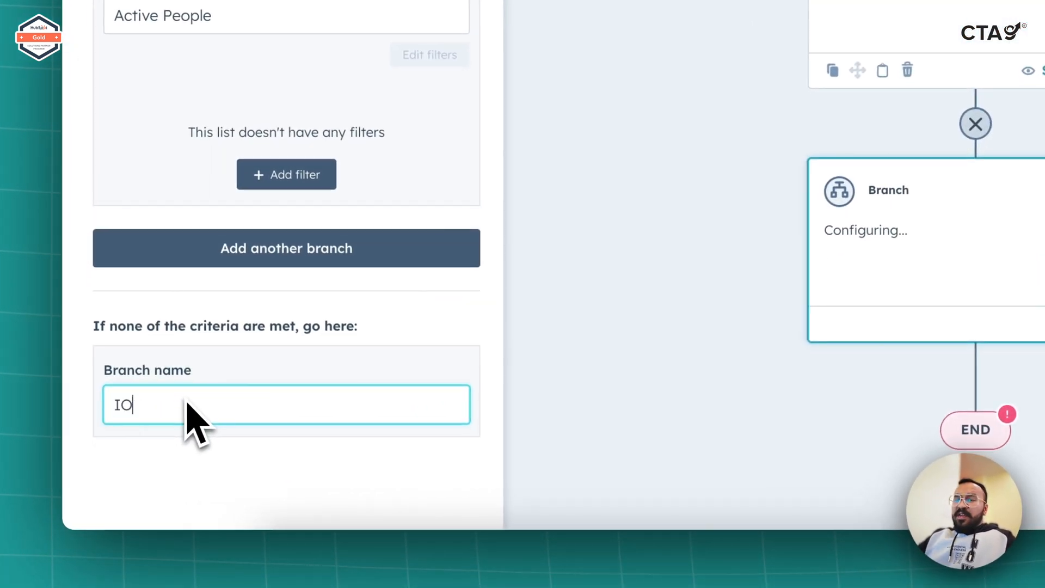
text(Inactive People)
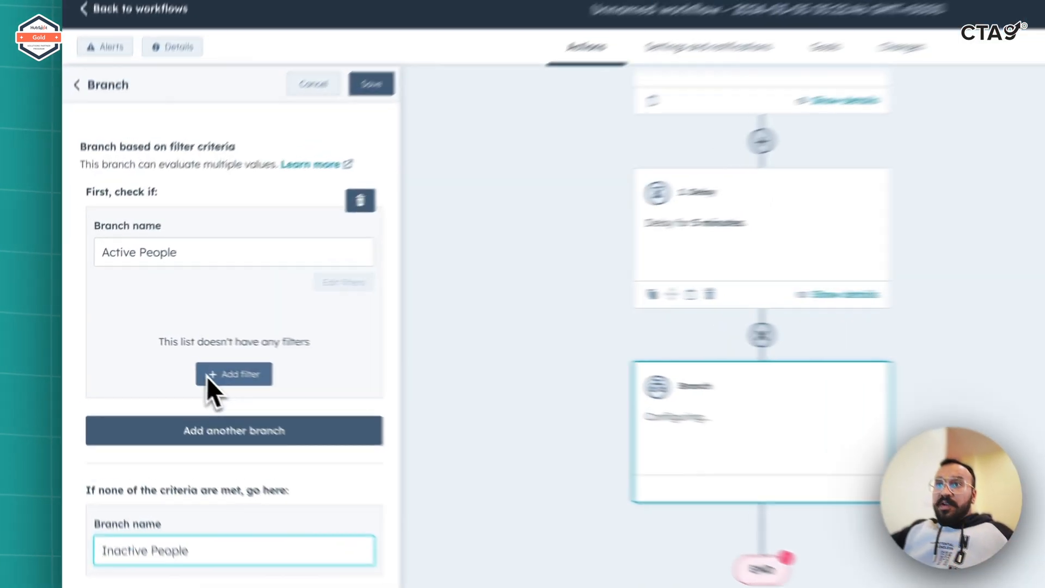
Filter the Active People branch by Last NPS survey date is less than 90 days ago and save the branch.
click(166, 353)
click(584, 253)
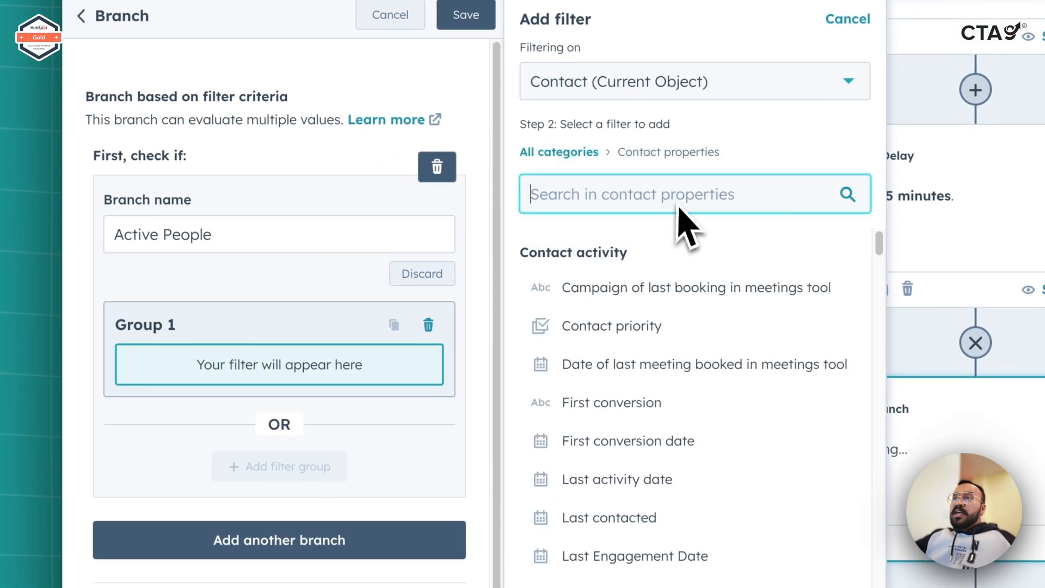
text(nps)
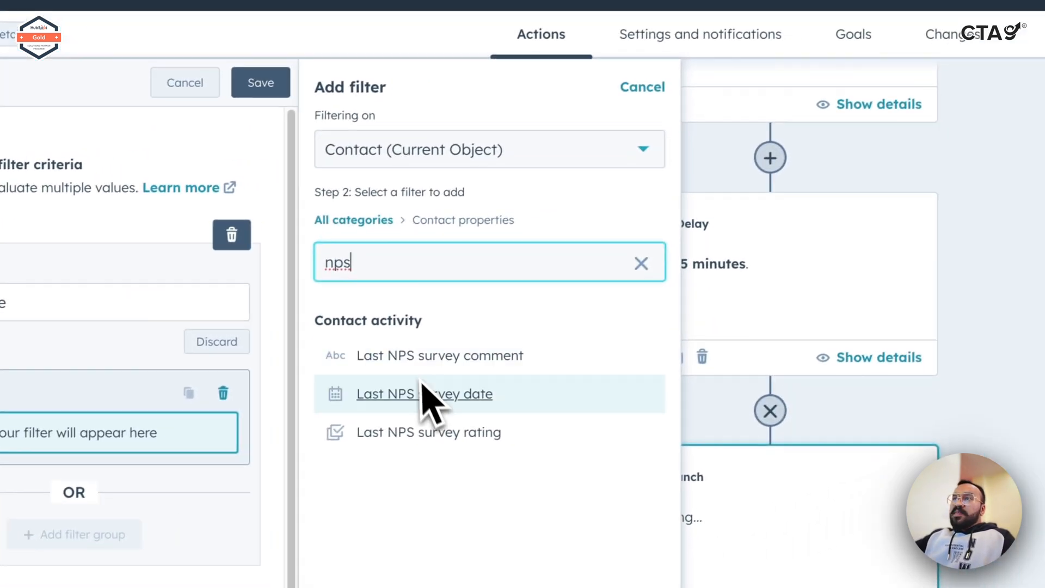
click(632, 326)
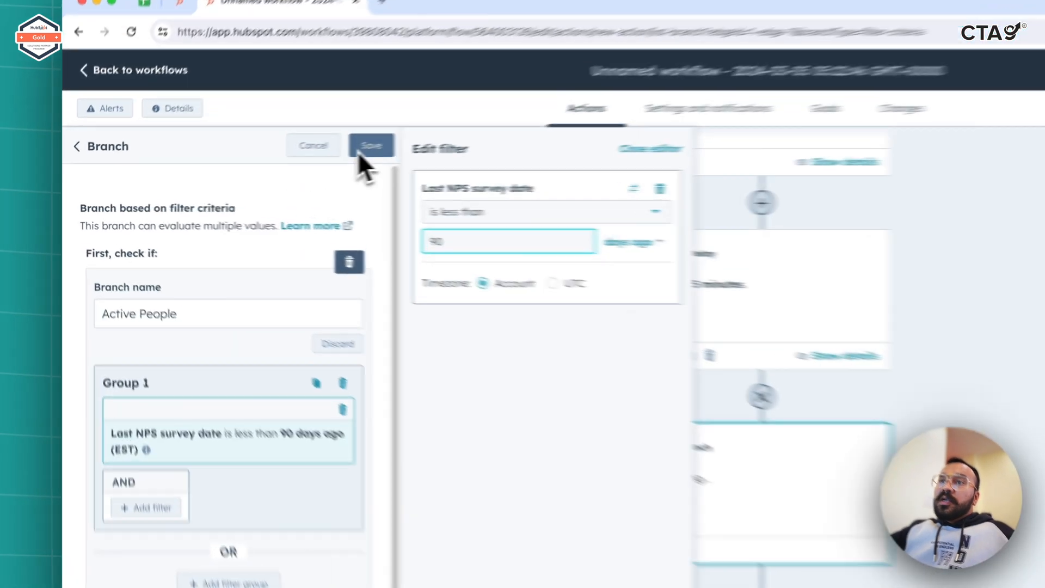
click(261, 165)
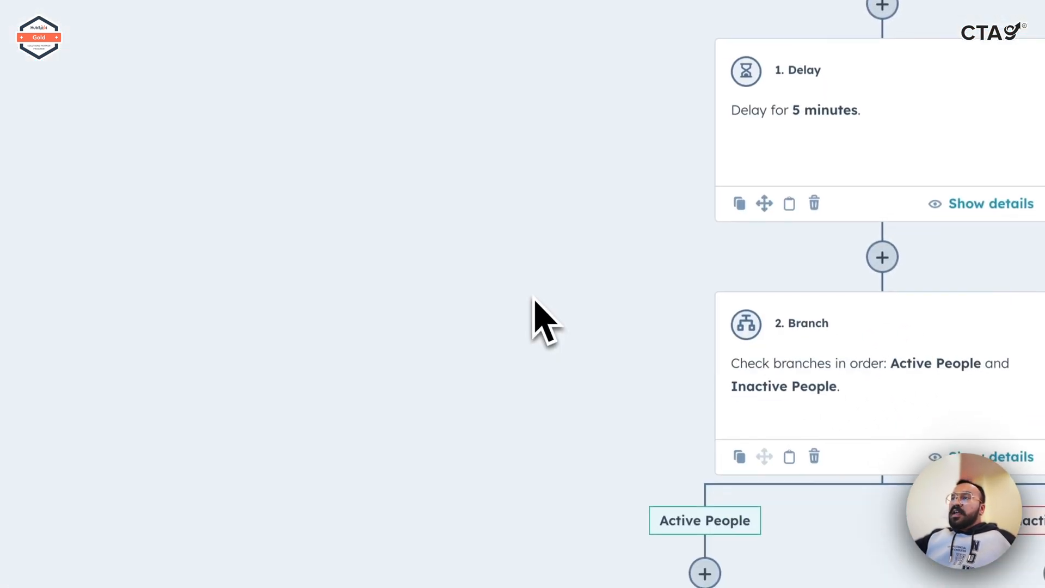
Add a branch based on matching filter criteria under the Active People path.
scroll(534, 310, down, 5)
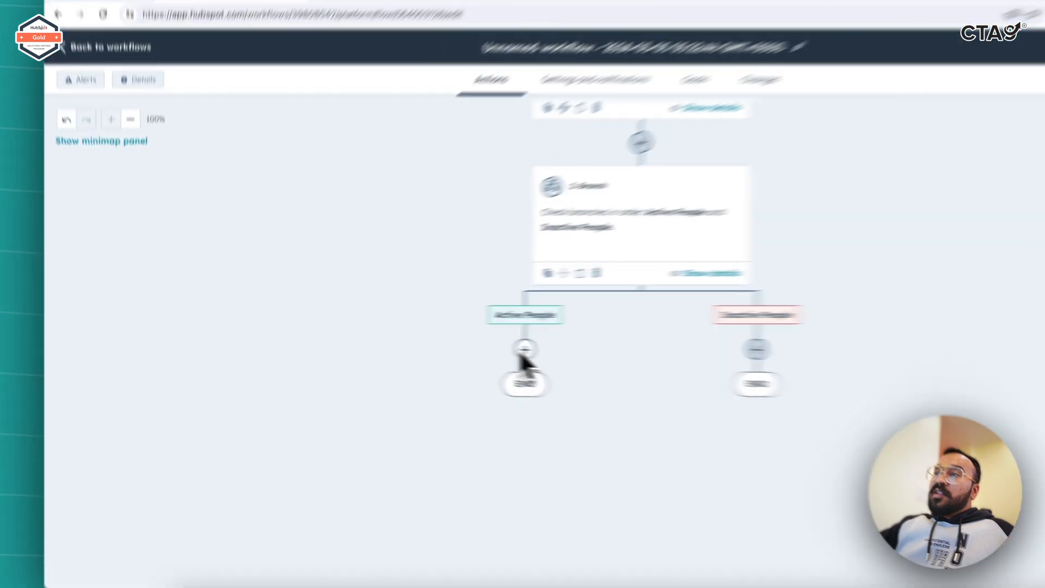
click(430, 344)
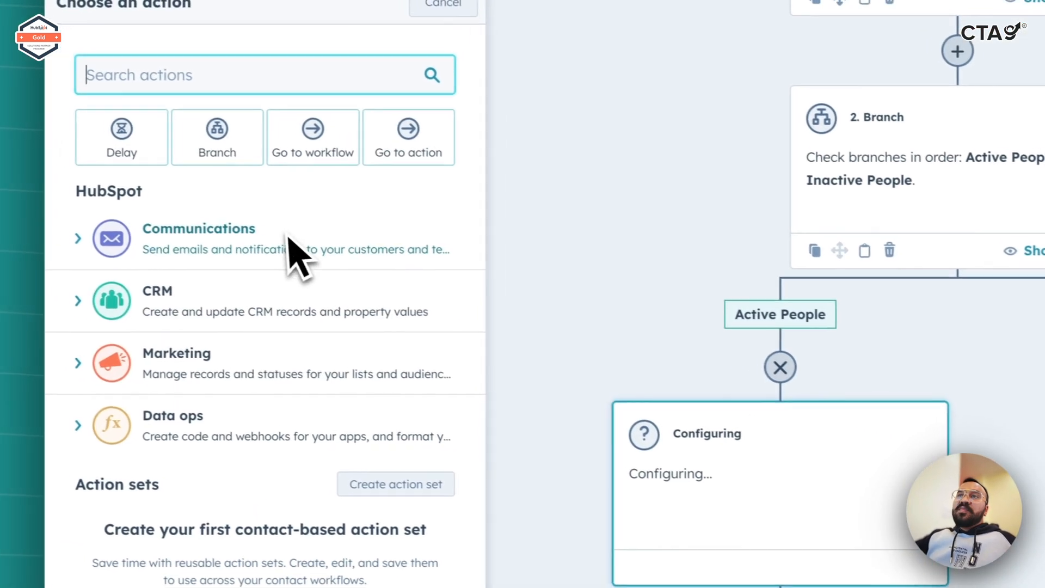
click(231, 151)
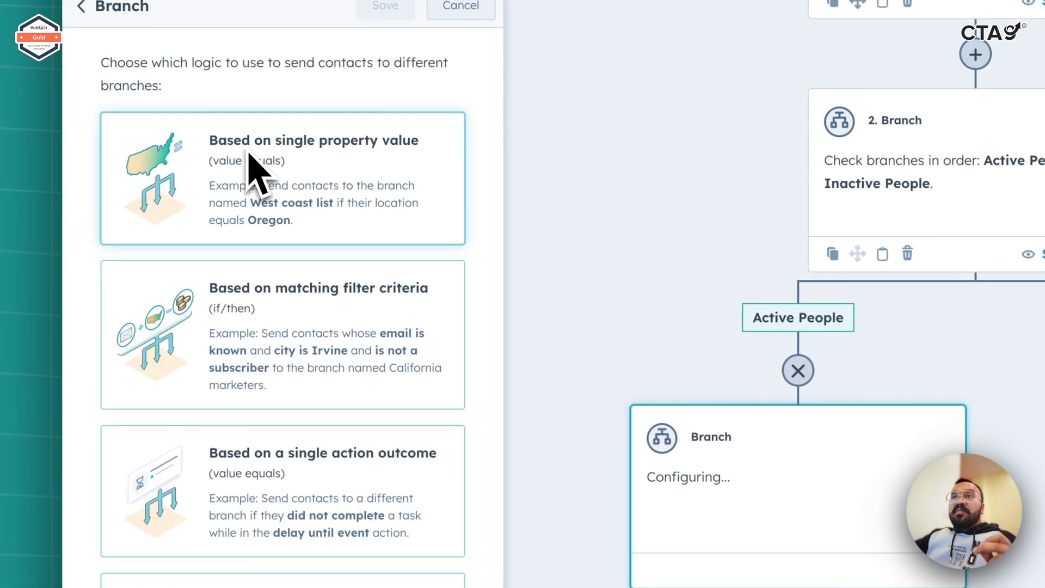
click(326, 326)
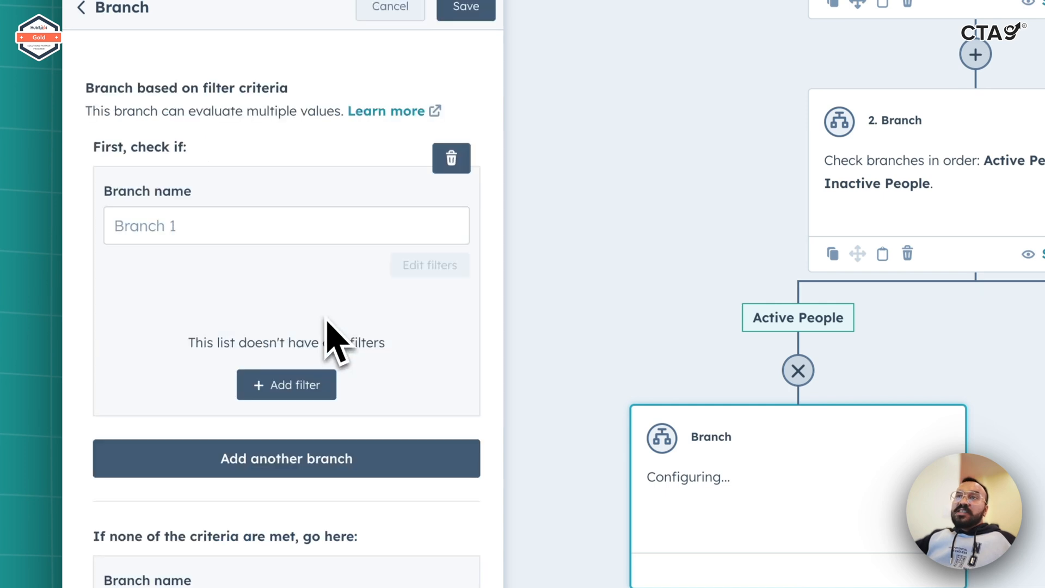
Name the new branch Happy People and the branch for unmet criteria Unhappy People.
click(299, 239)
text(Happy People)
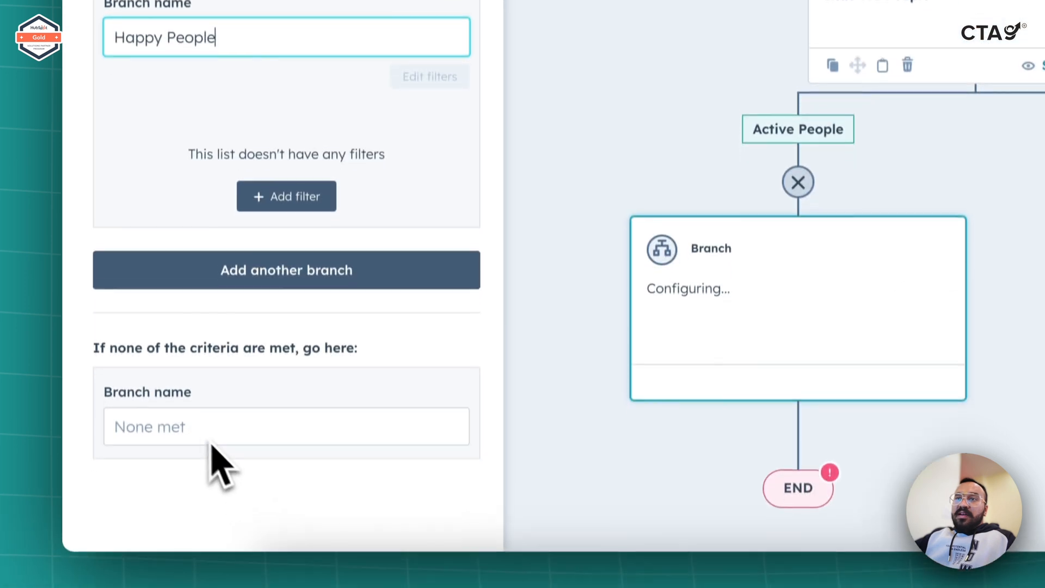
click(205, 419)
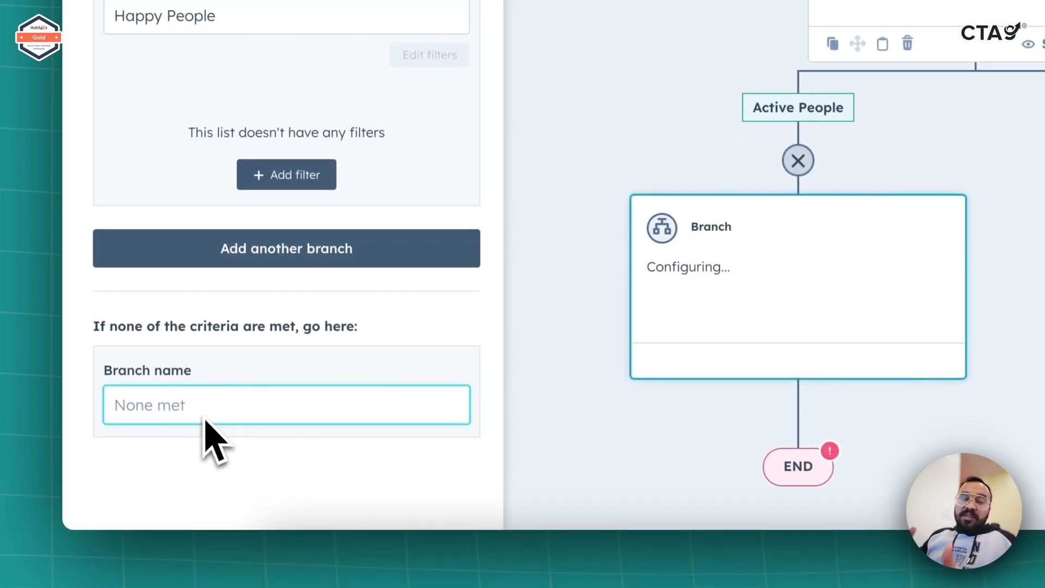
text(a)
key(BackSpace)
text(Unhappy Peo)
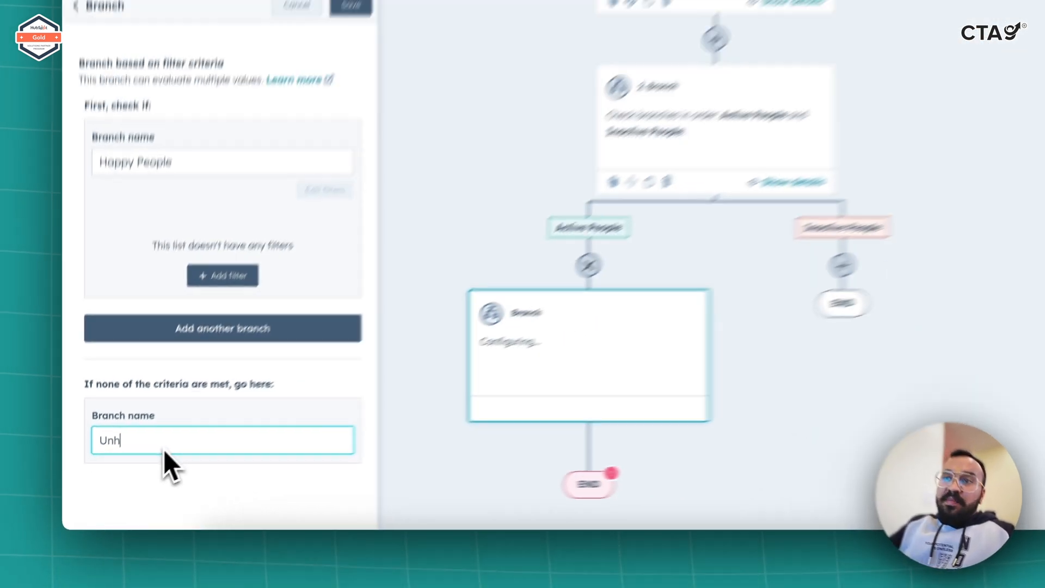
text(ple)
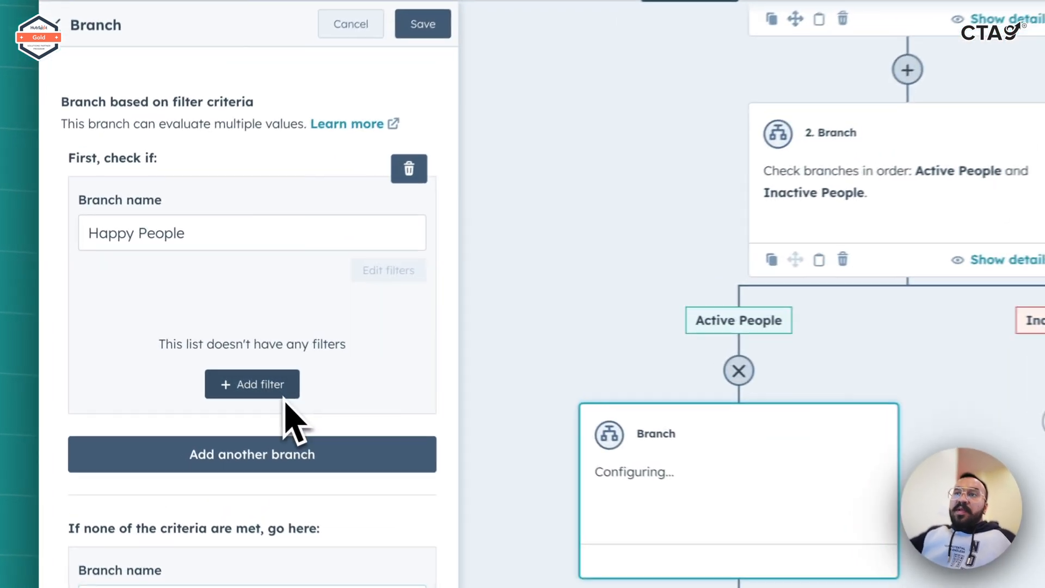
Add a filter on the Last NPS survey rating contact property to the Happy People branch.
click(284, 396)
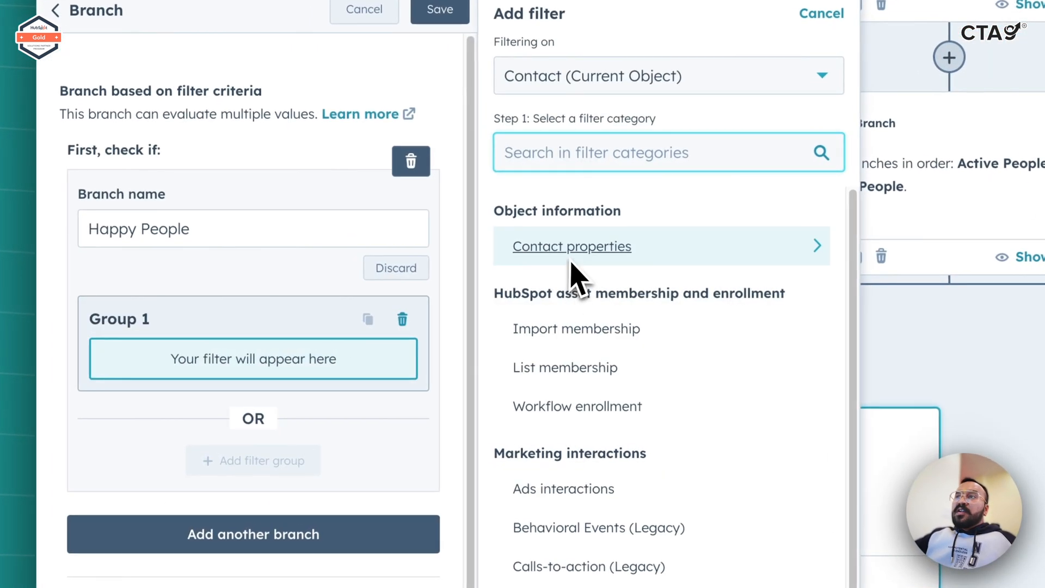
click(569, 257)
text(nps)
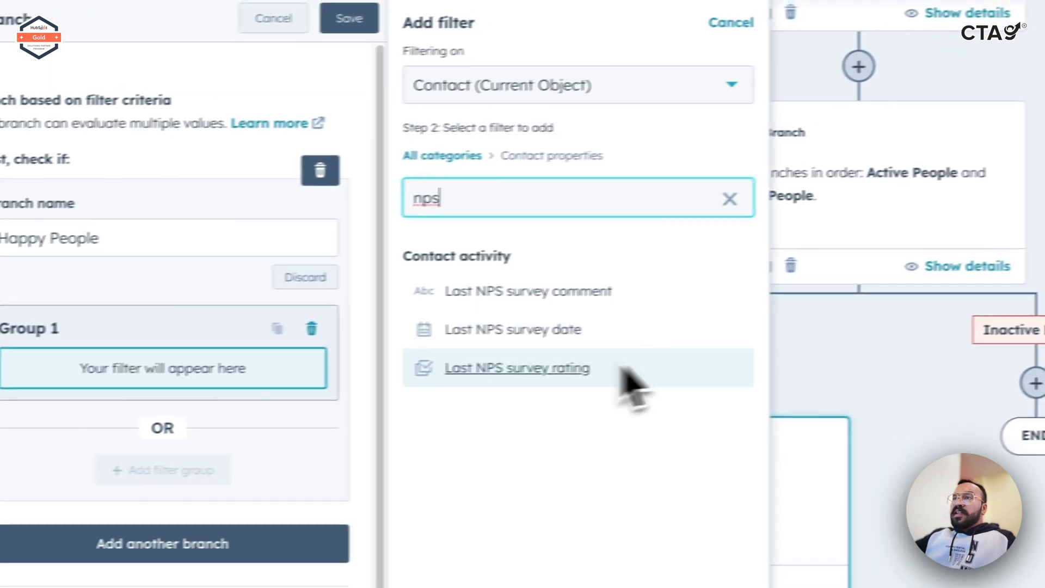
click(710, 359)
Set the Happy People rating filter to is any of 7, 8, 9 or 10 and save the branch.
click(716, 140)
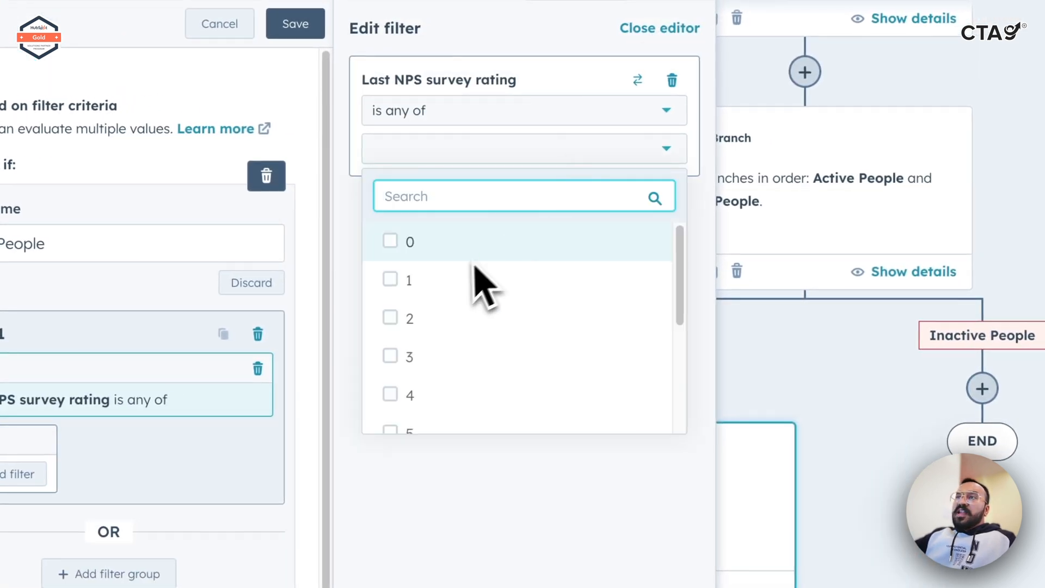
scroll(483, 299, down, 4)
click(443, 300)
click(439, 337)
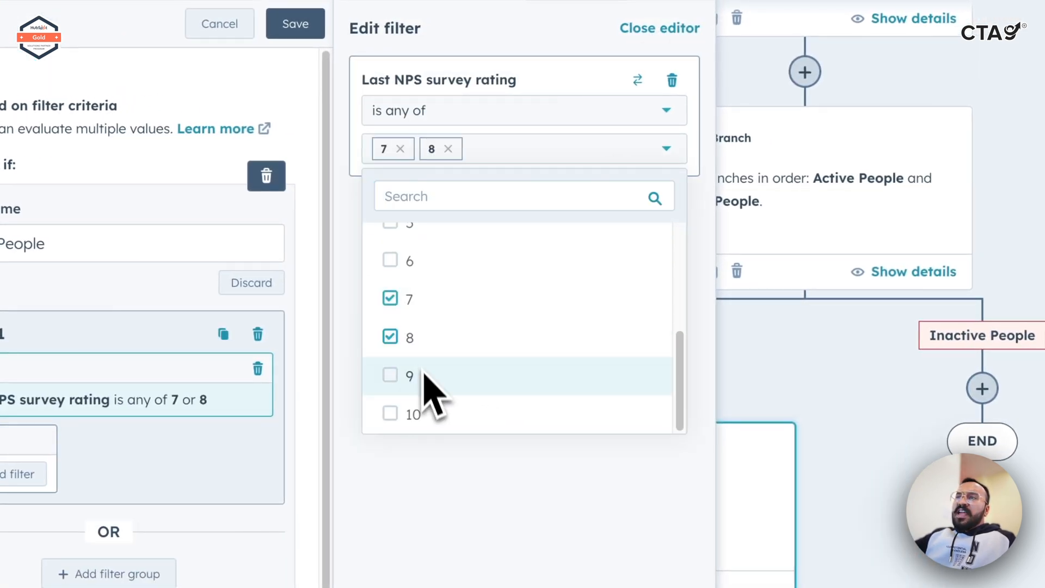
click(430, 376)
click(431, 415)
click(489, 537)
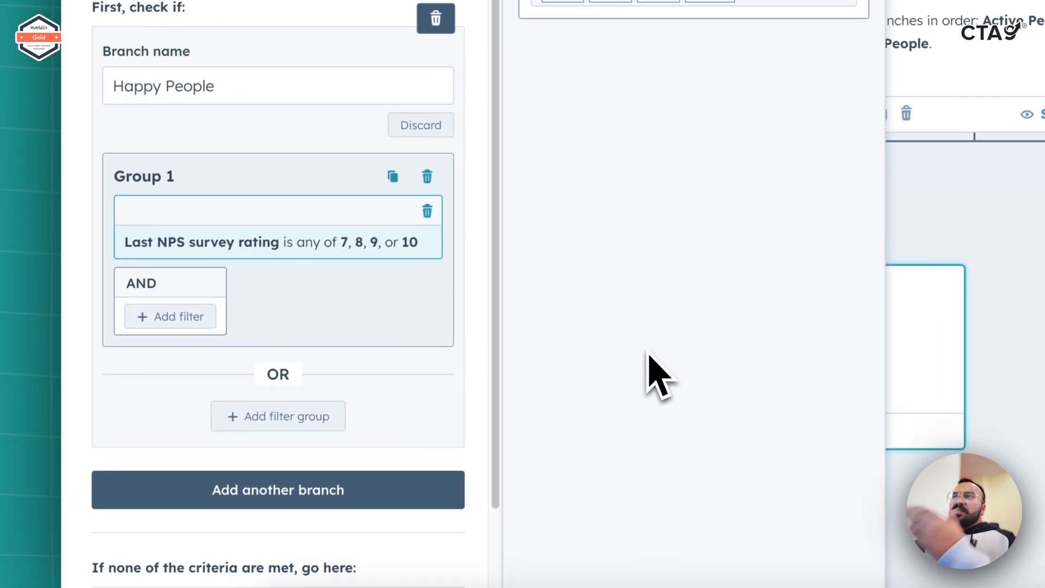
scroll(351, 247, down, 2)
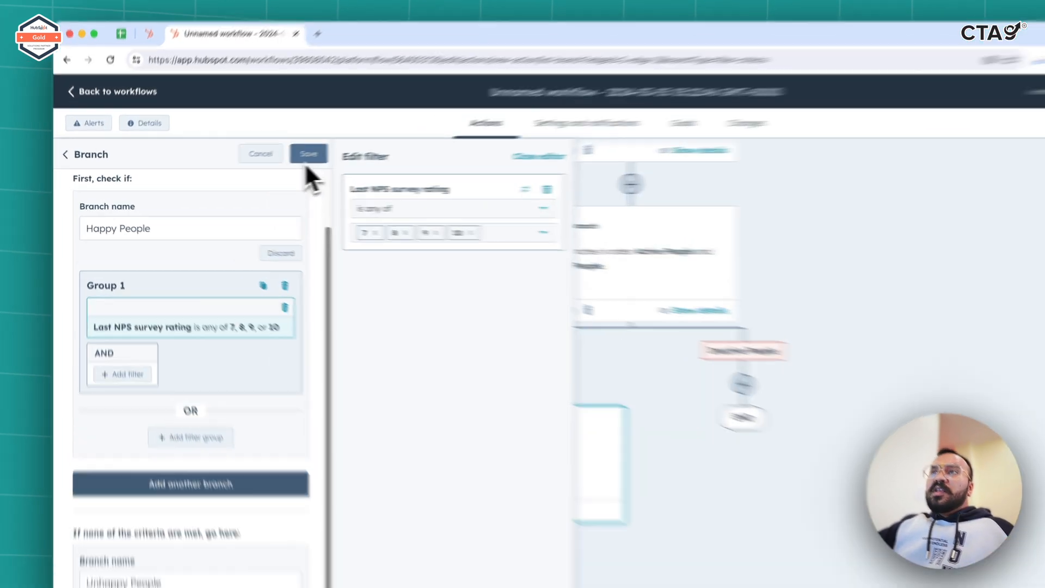
click(264, 162)
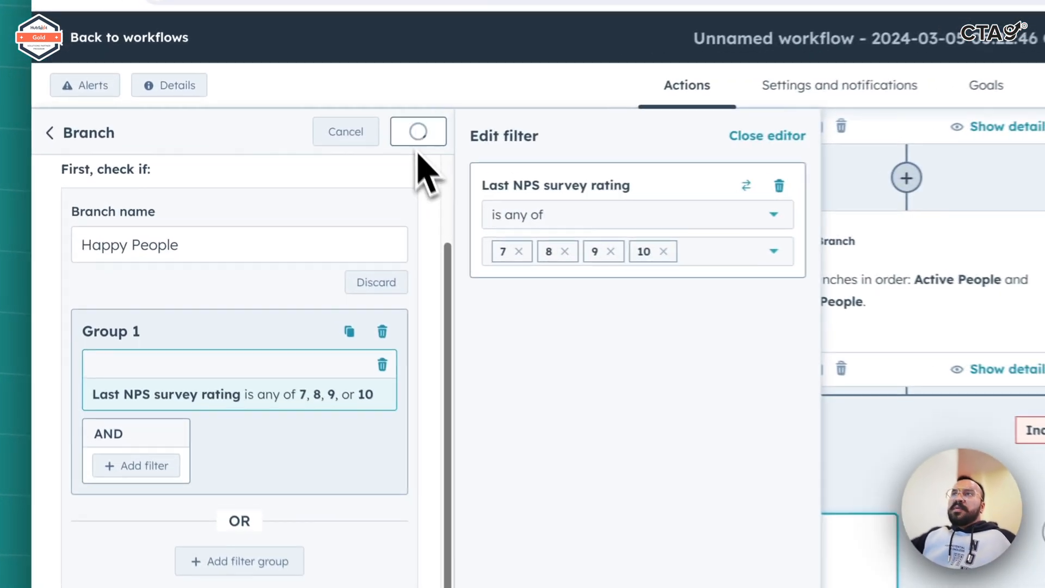
Add a Send email action under Happy People that sends the enrolled contact the Thanks for loving our Services. email, and save it.
scroll(615, 433, down, 8)
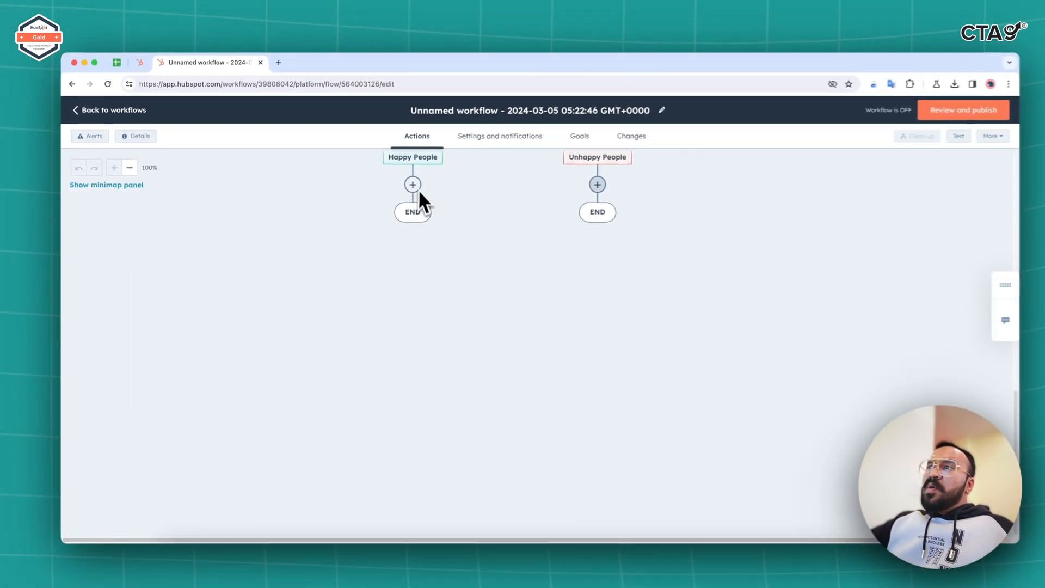
scroll(579, 296, up, 5)
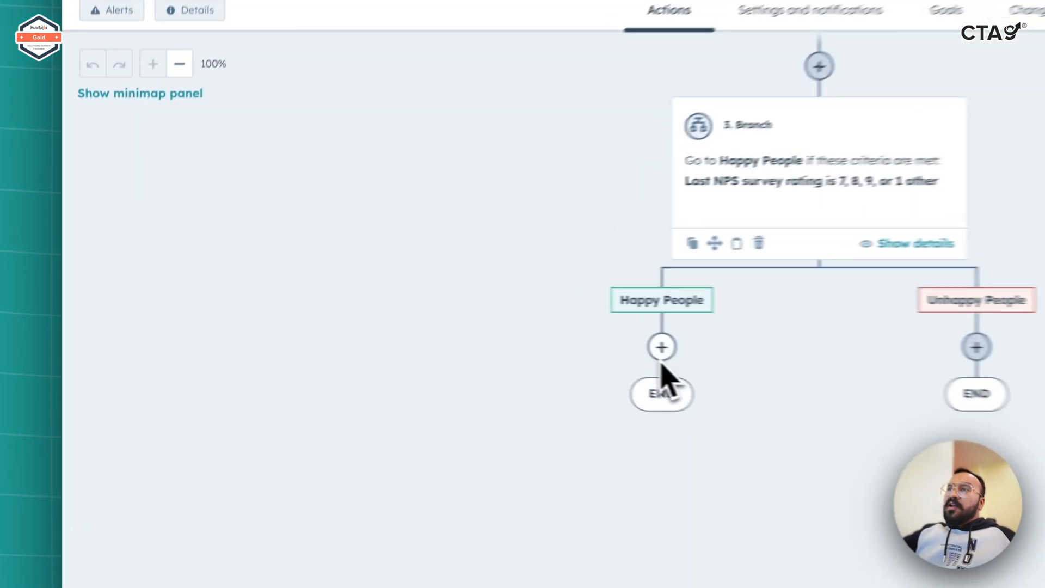
click(400, 328)
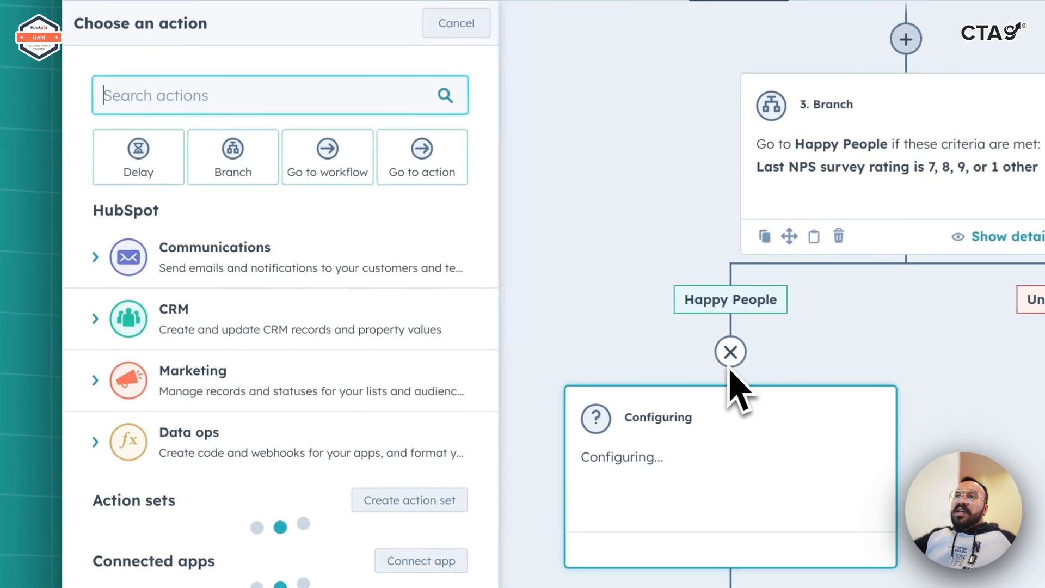
click(322, 260)
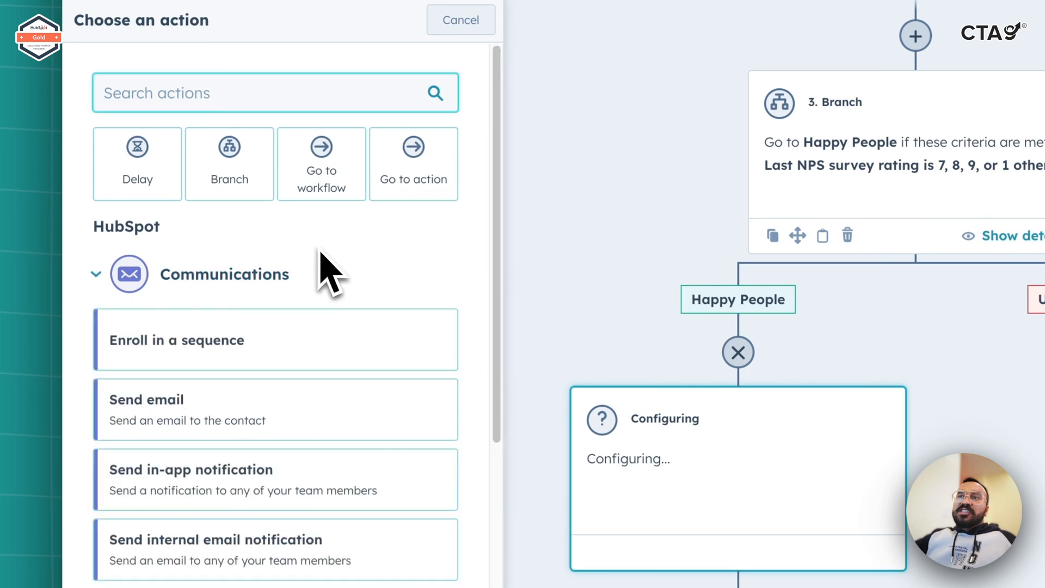
scroll(320, 252, down, 4)
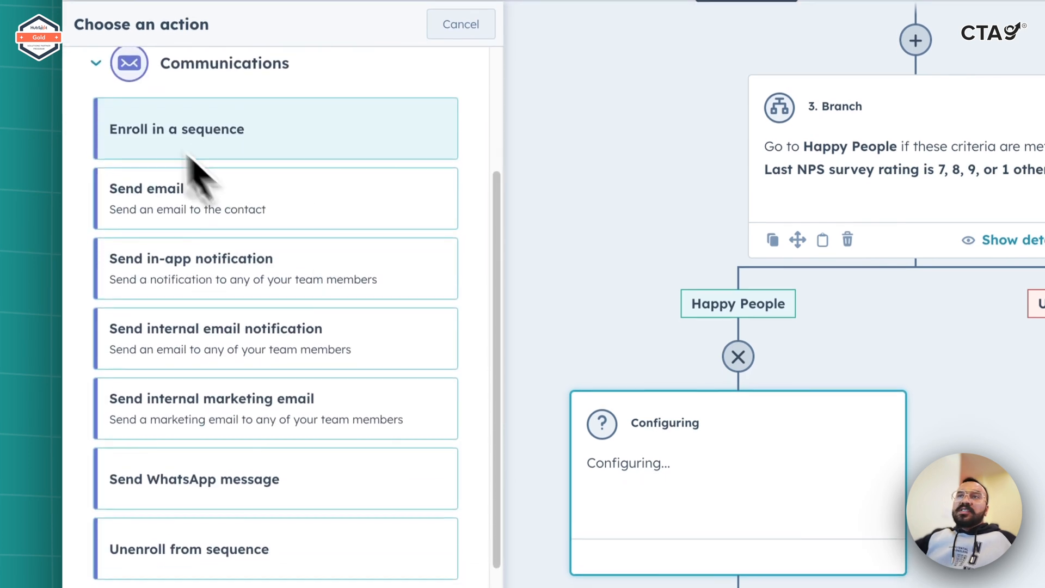
click(173, 208)
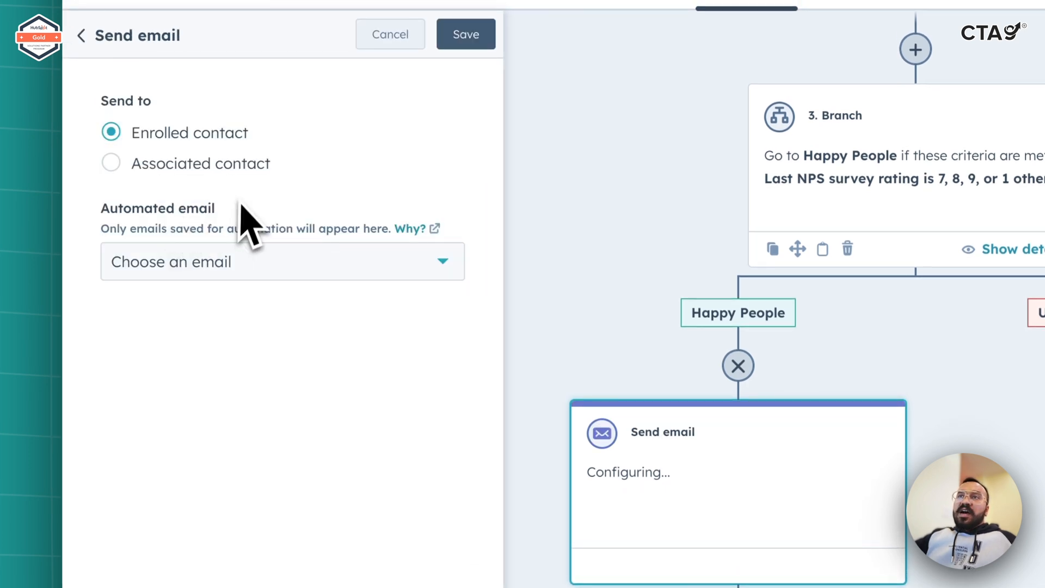
click(256, 275)
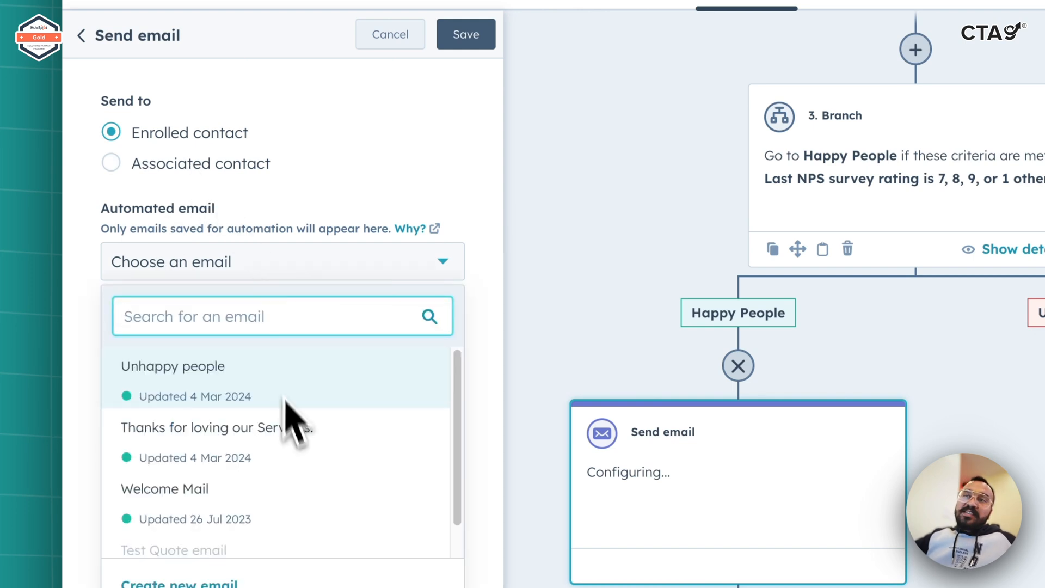
click(274, 462)
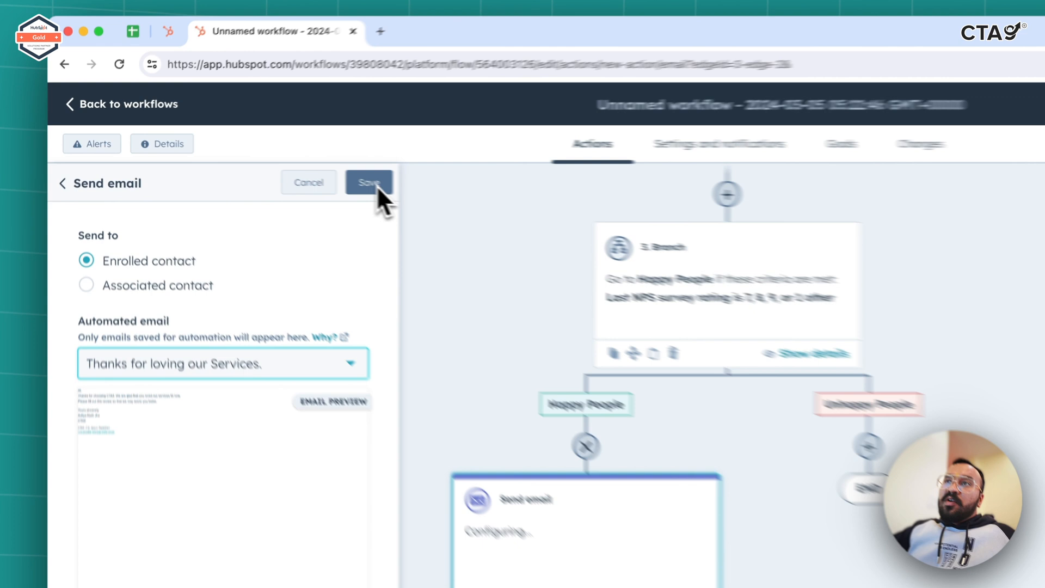
click(264, 163)
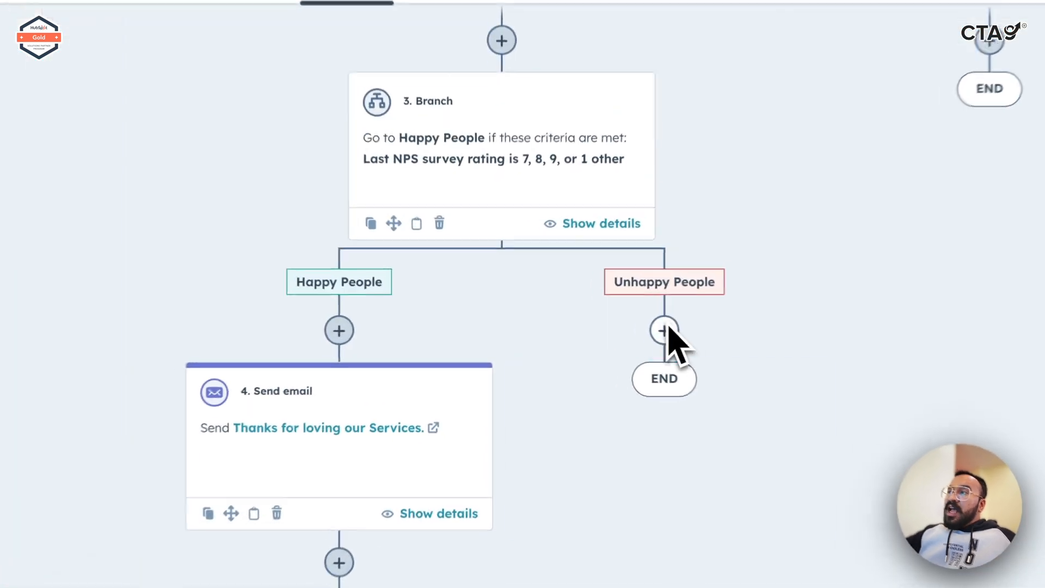
Add a Send email action under Unhappy People that sends the enrolled contact the Unhappy people email, and save it.
click(579, 327)
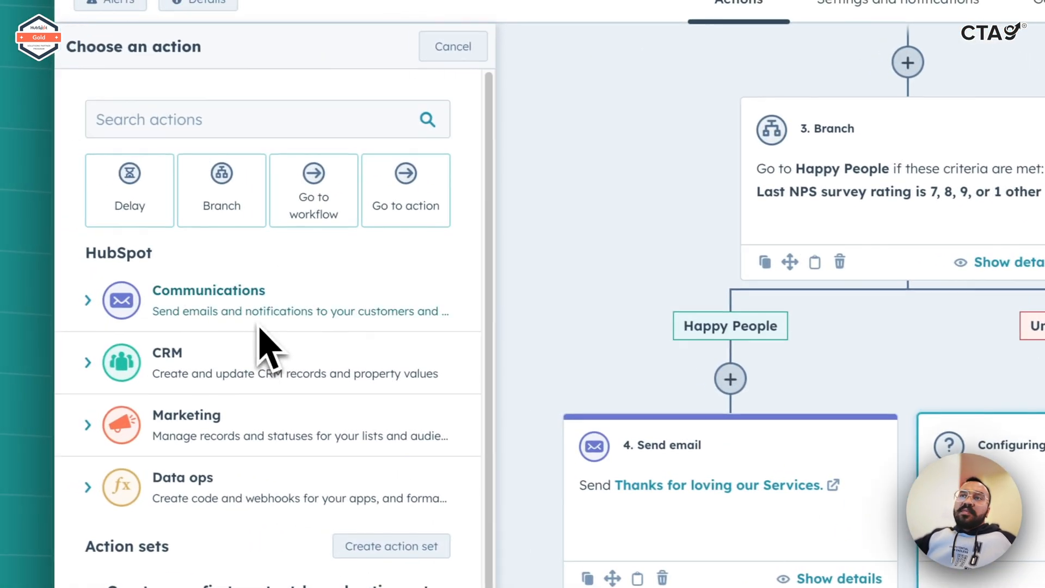
click(231, 300)
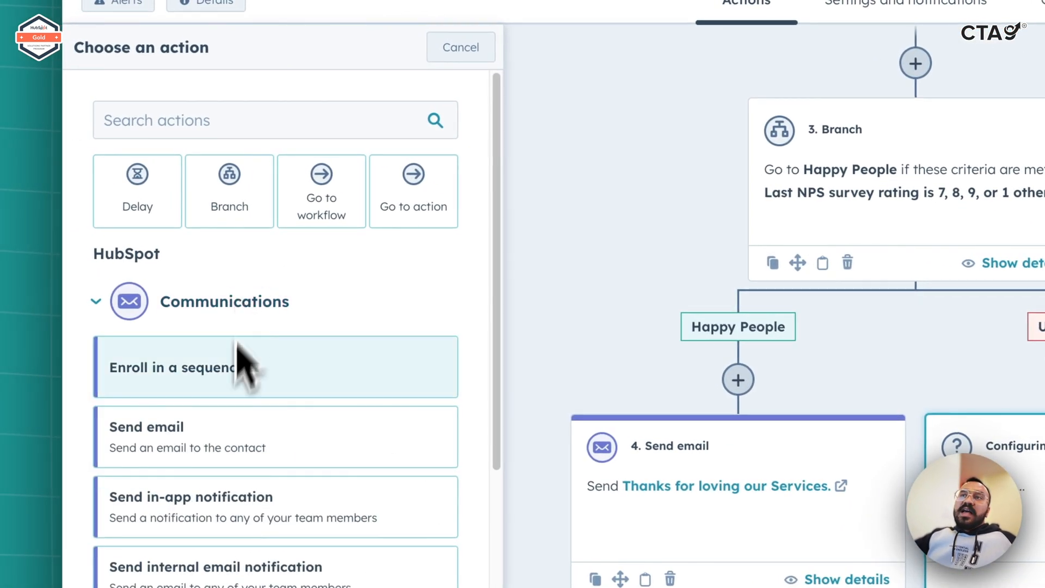
click(198, 462)
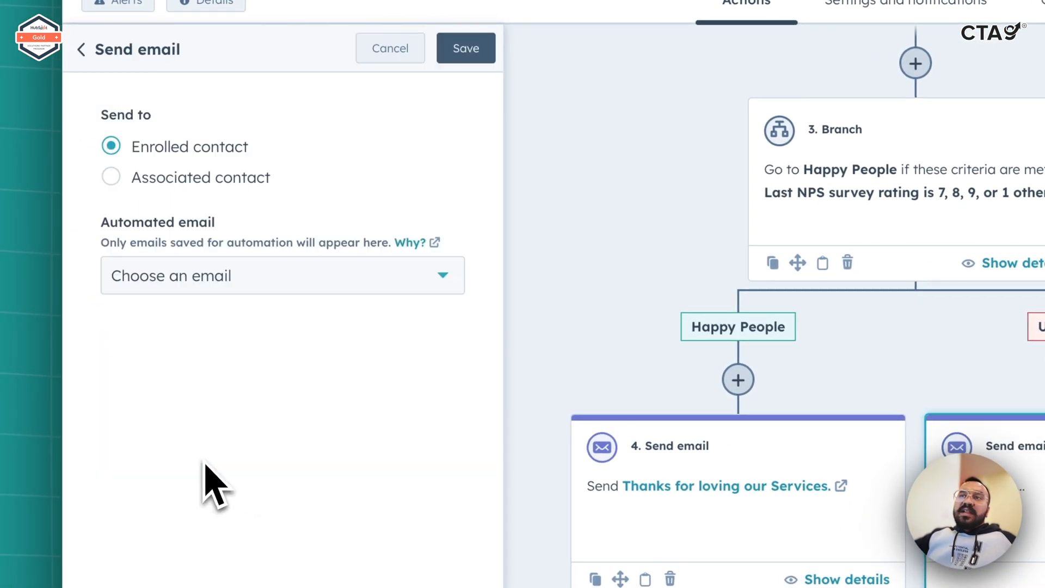
click(289, 280)
click(234, 401)
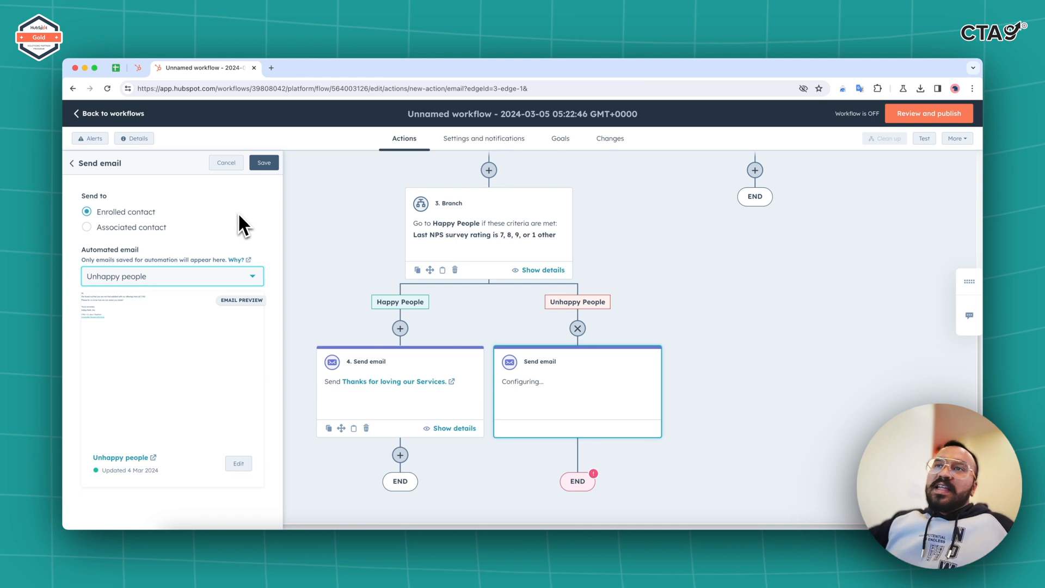
click(263, 162)
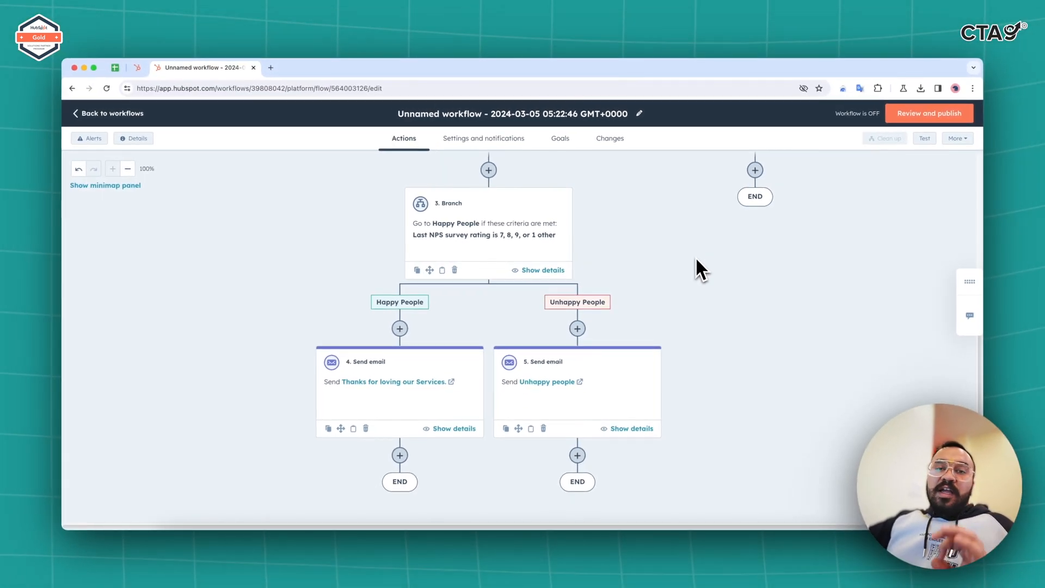
scroll(696, 259, up, 1)
scroll(700, 267, up, 5)
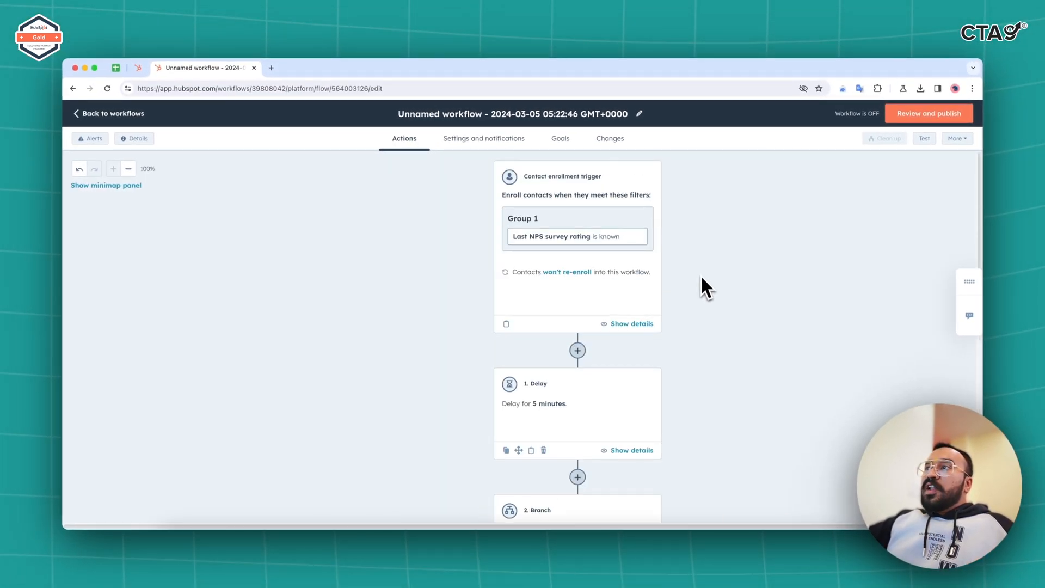
scroll(702, 272, down, 10)
scroll(696, 283, up, 5)
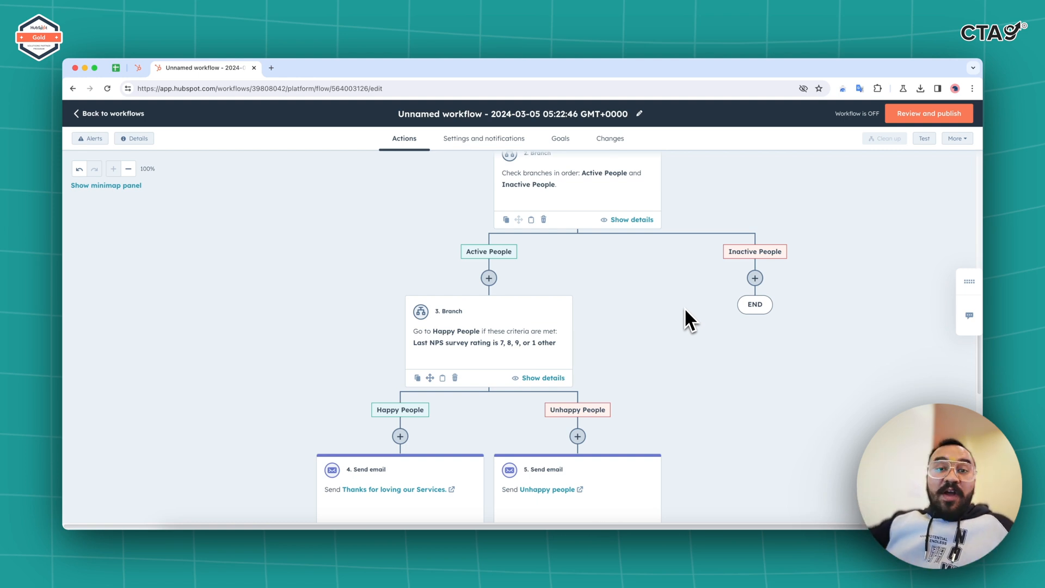
Open the workflow's pre-publish review and choose to enroll existing contacts who meet the trigger criteria as of now.
scroll(684, 307, up, 5)
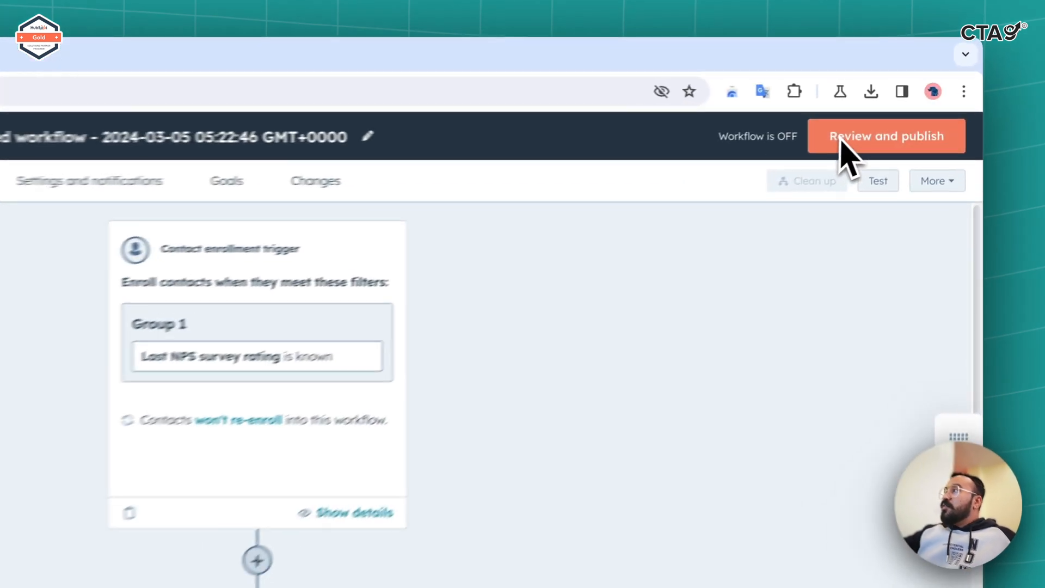
click(842, 141)
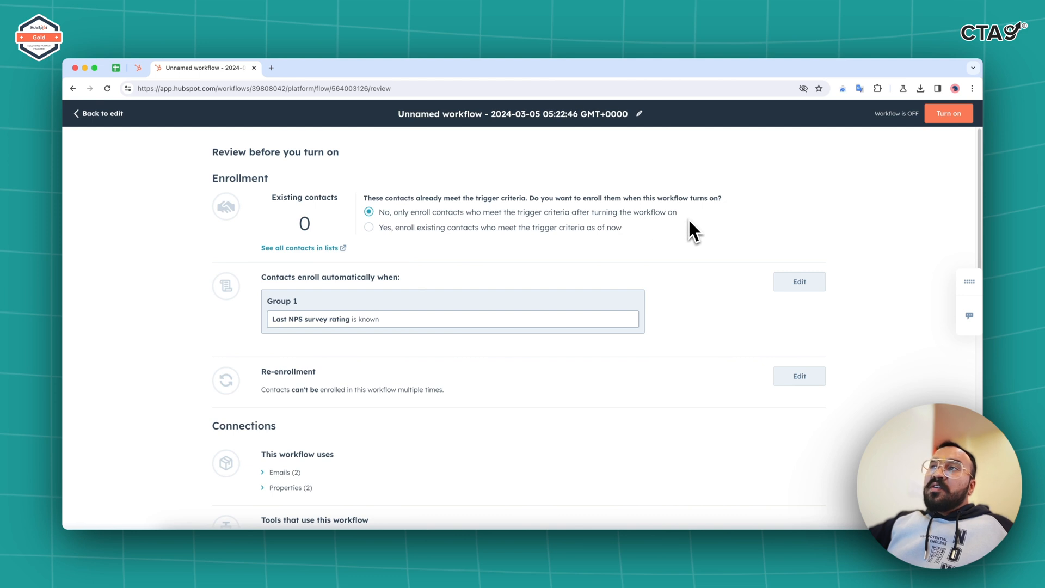
click(481, 229)
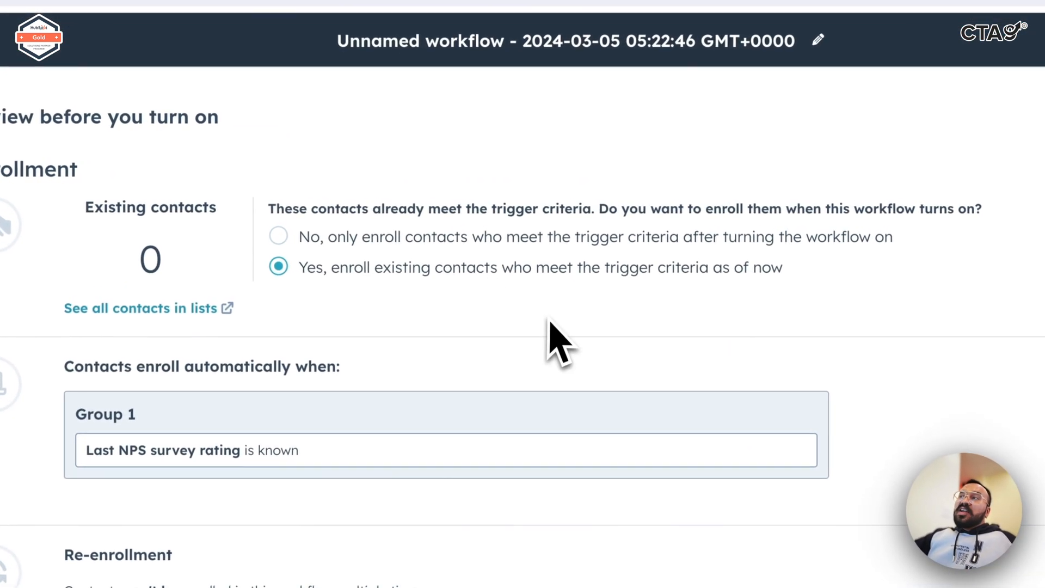
Review the enrollment, connections and unenrollment settings, and turn on the workflow.
scroll(550, 326, down, 5)
scroll(551, 327, up, 3)
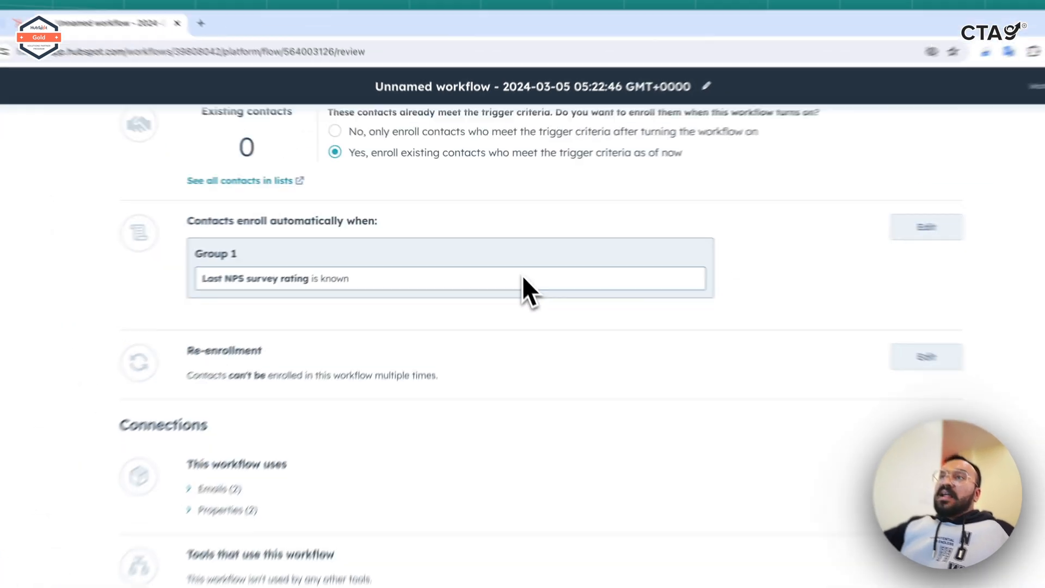
scroll(534, 414, down, 5)
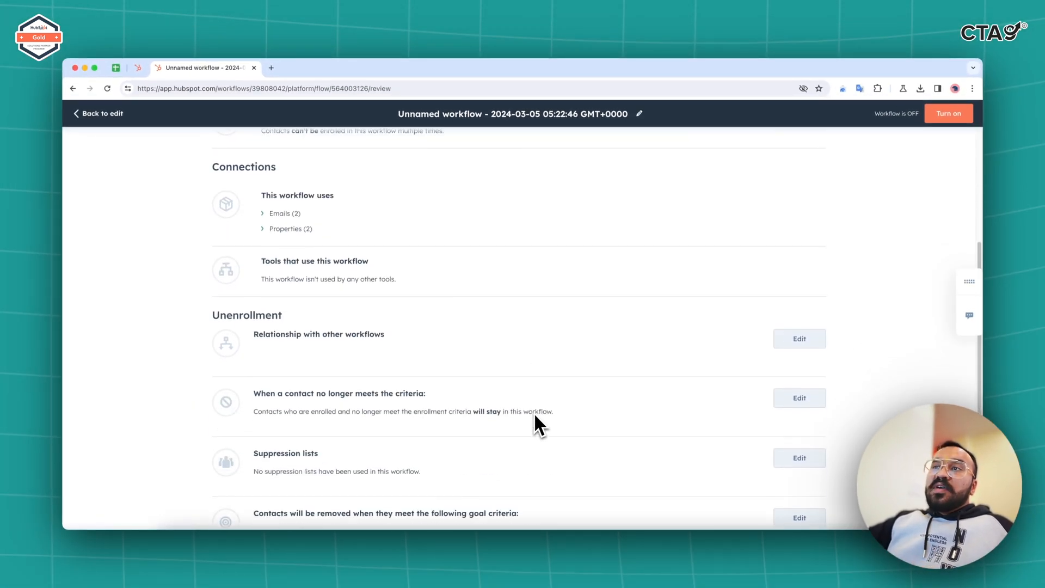
scroll(534, 414, down, 5)
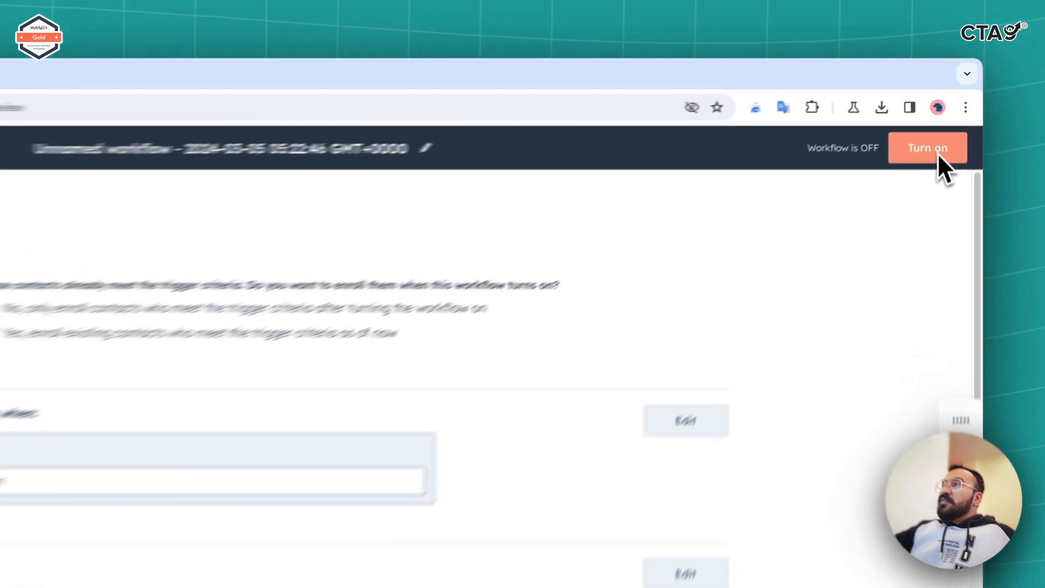
click(949, 113)
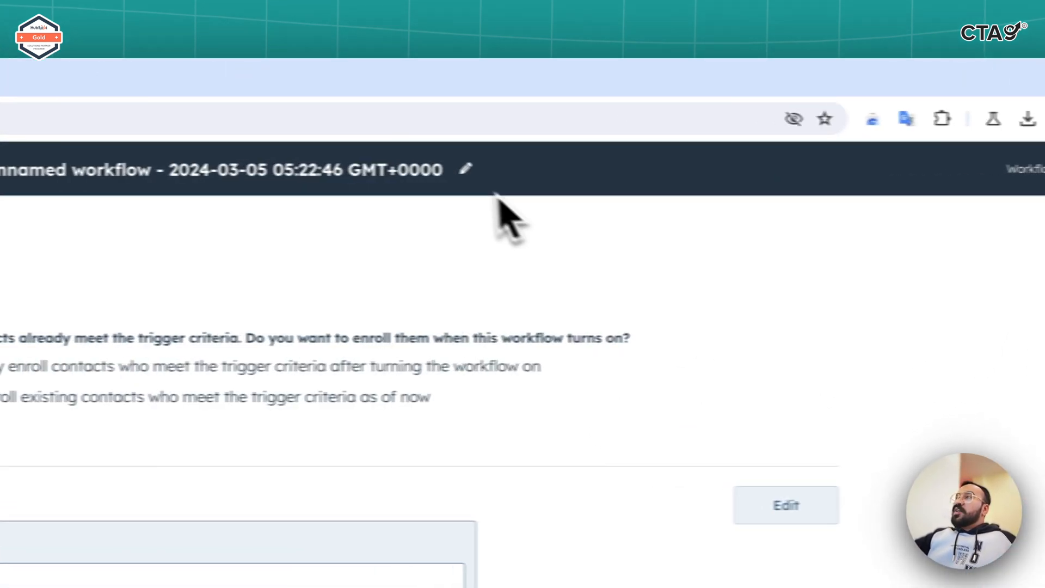
Rename the workflow as Happy People and Unhappy People and save the name.
click(296, 168)
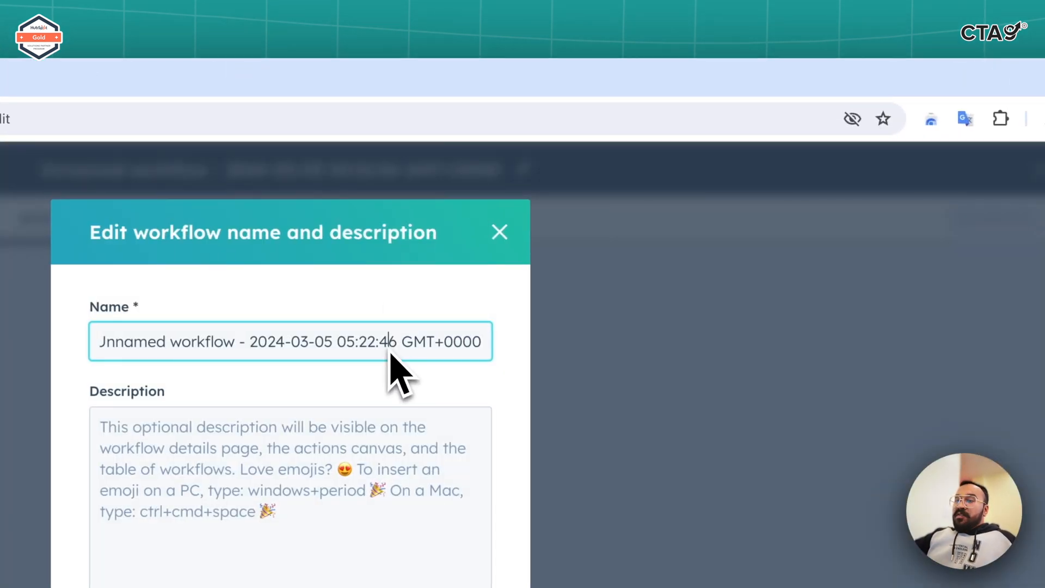
triple_click(389, 351)
text(Happy People and Unhappy People)
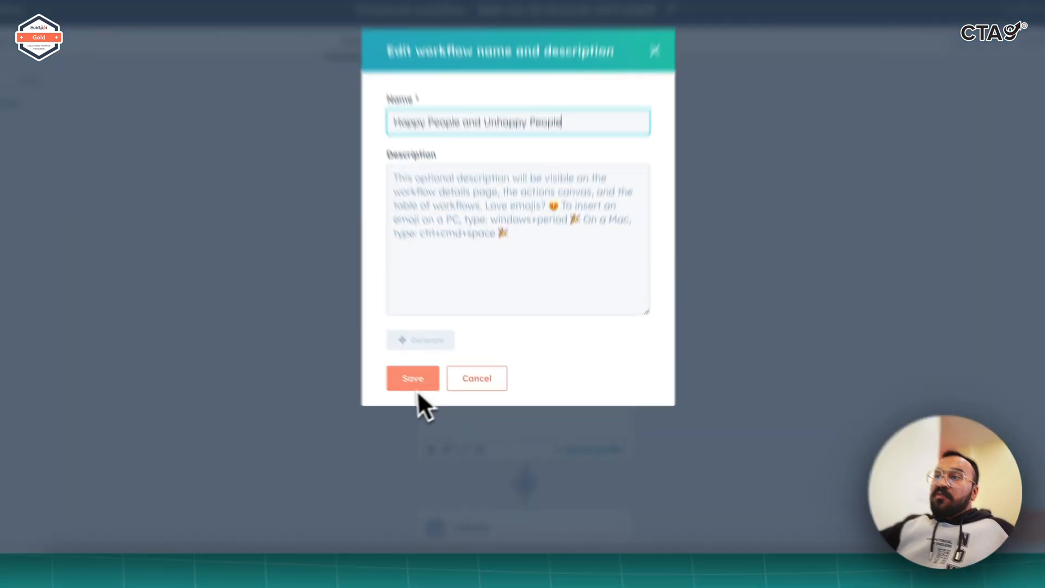
click(442, 397)
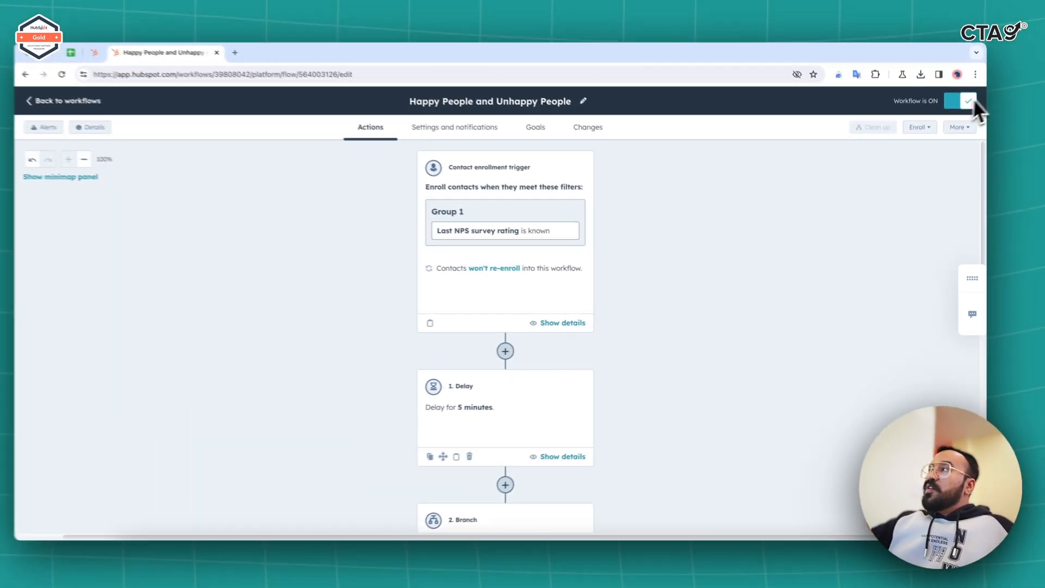
scroll(634, 257, down, 10)
scroll(759, 267, up, 10)
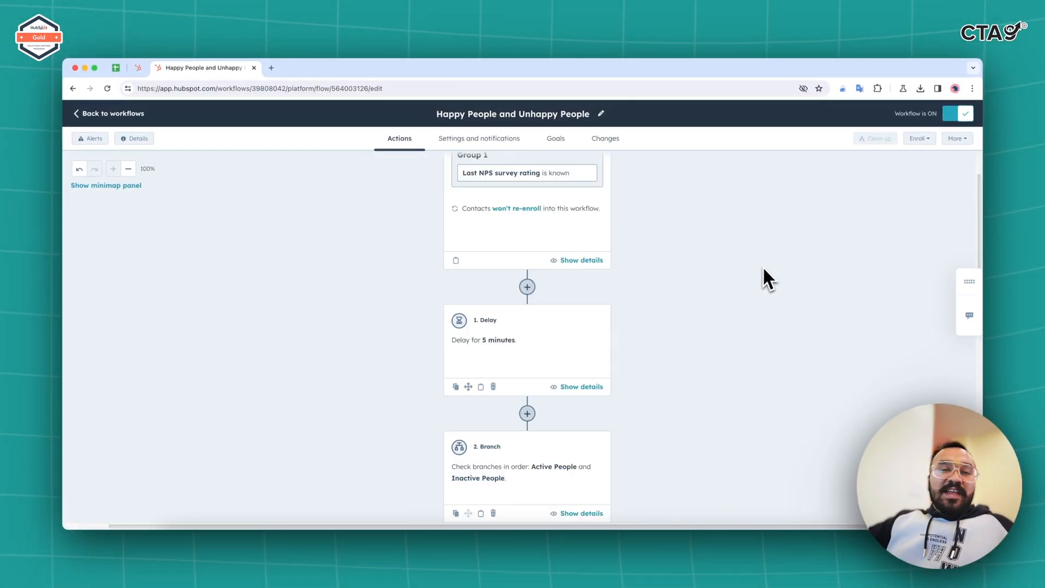